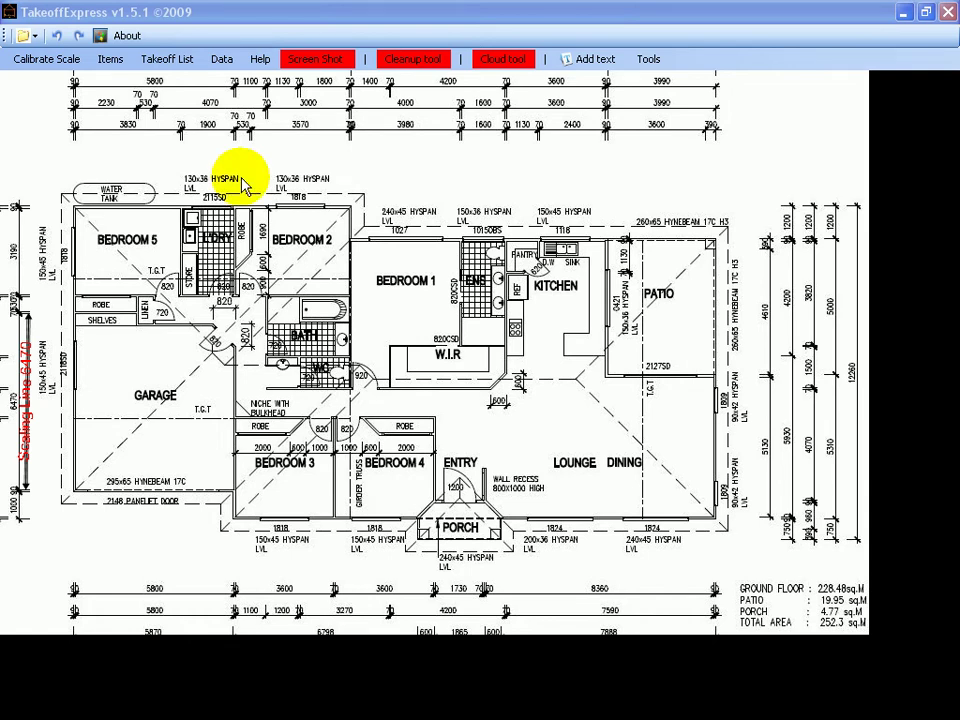
Open the Items menu to pick a lineal meter takeoff item type
click(108, 62)
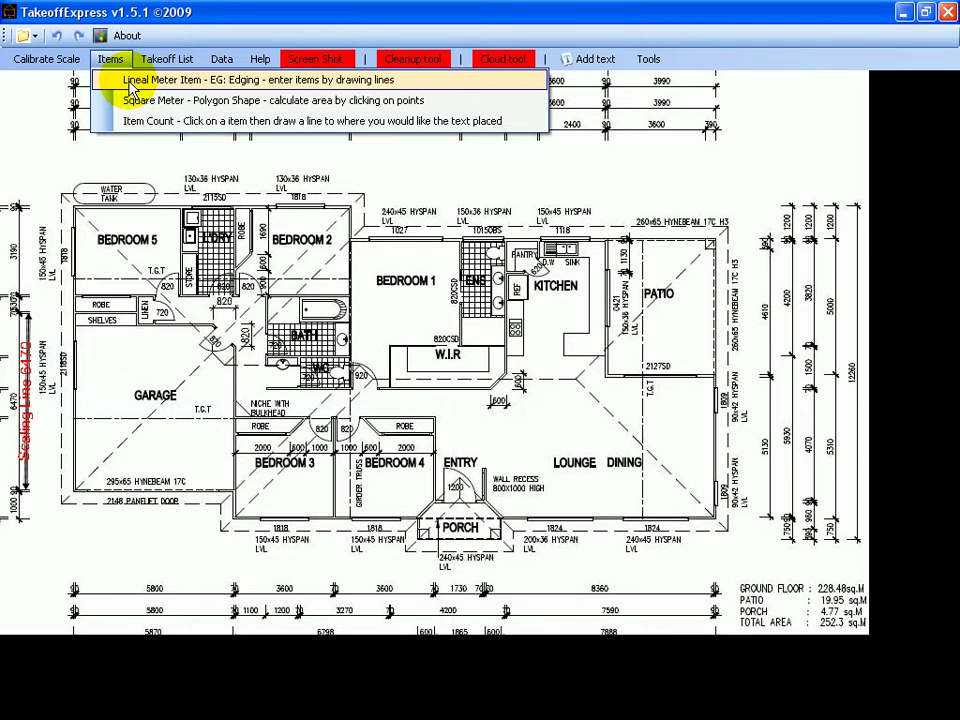
Create lineal meter item FB with material Timber > Softwood > 125x25 painted
click(225, 82)
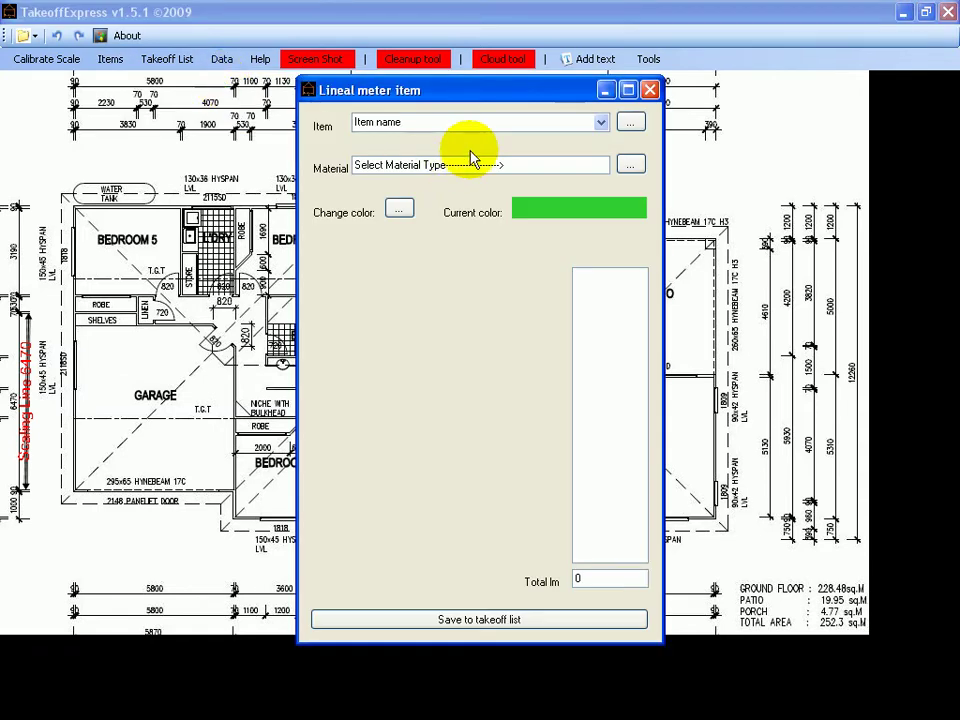
click(395, 124)
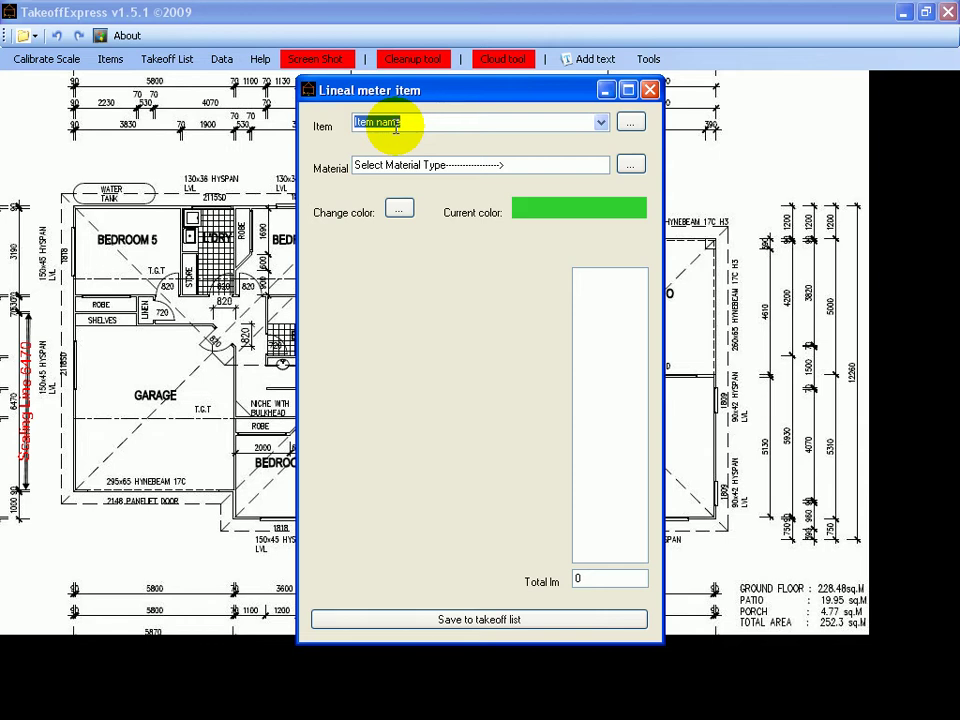
text(FB)
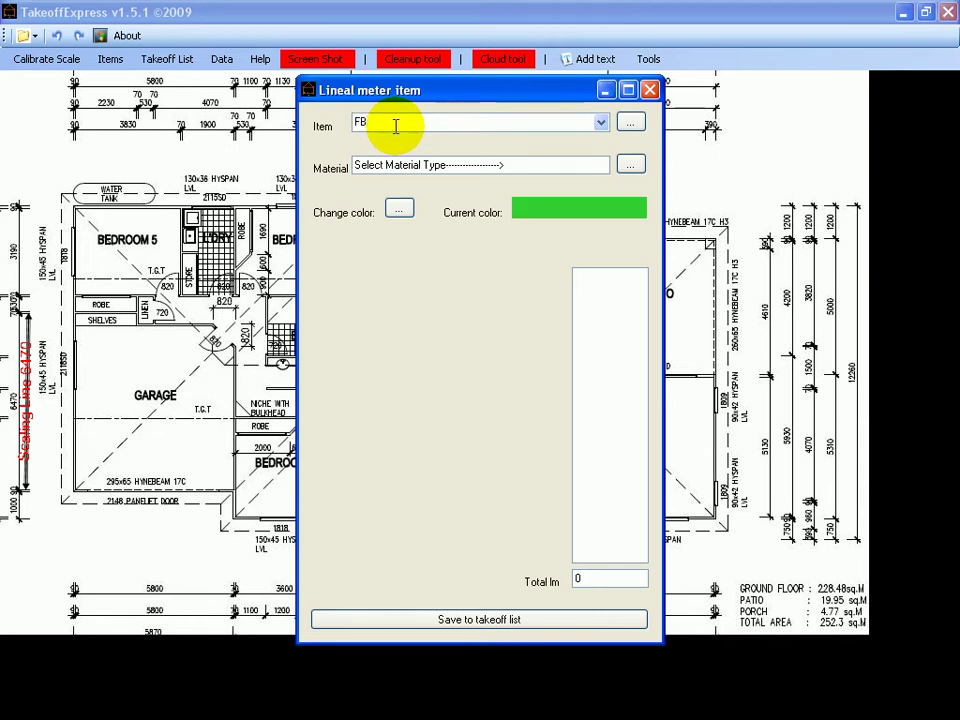
click(630, 164)
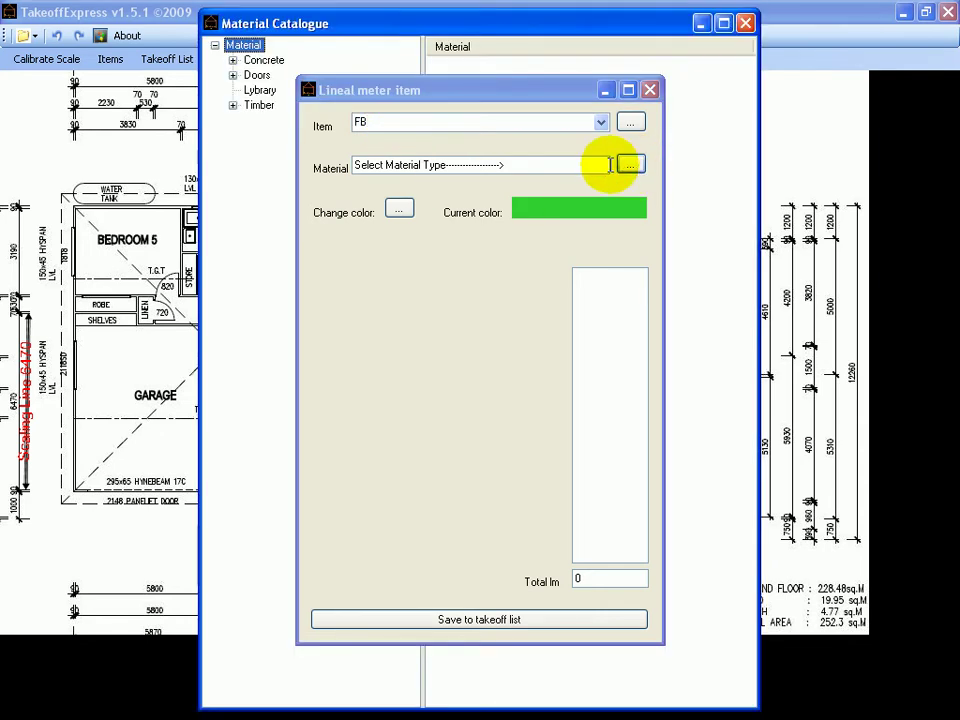
drag(490, 102, 735, 160)
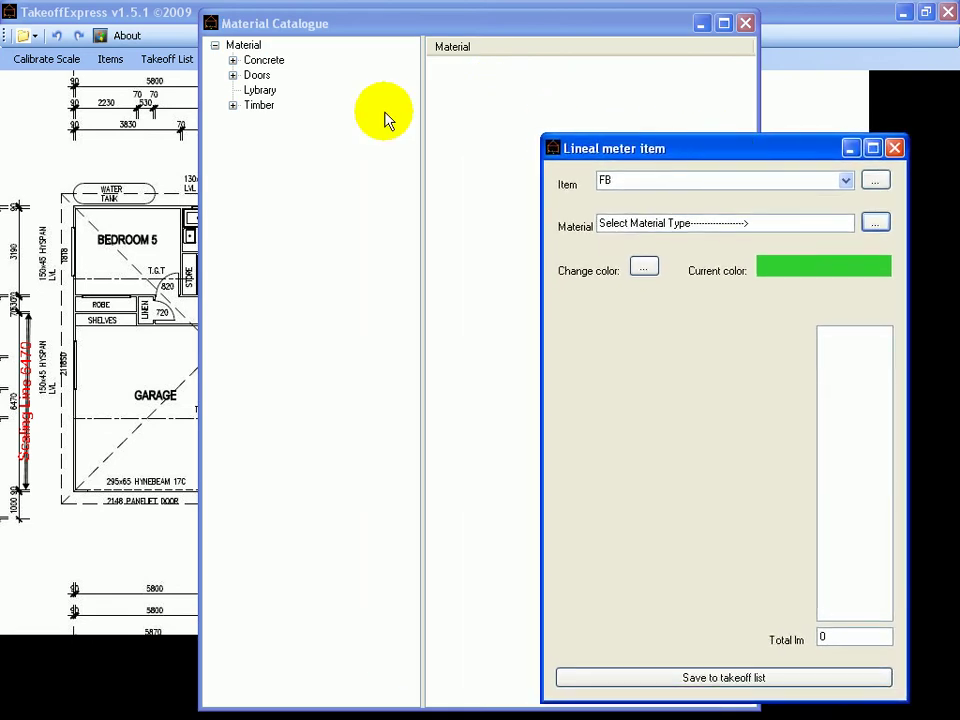
click(233, 105)
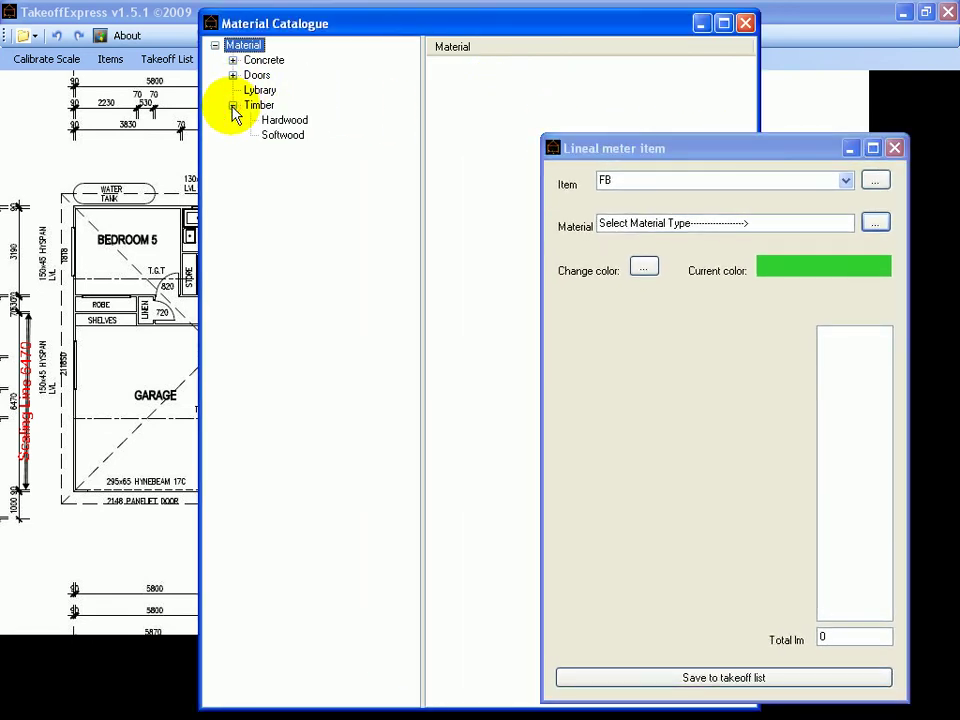
click(274, 138)
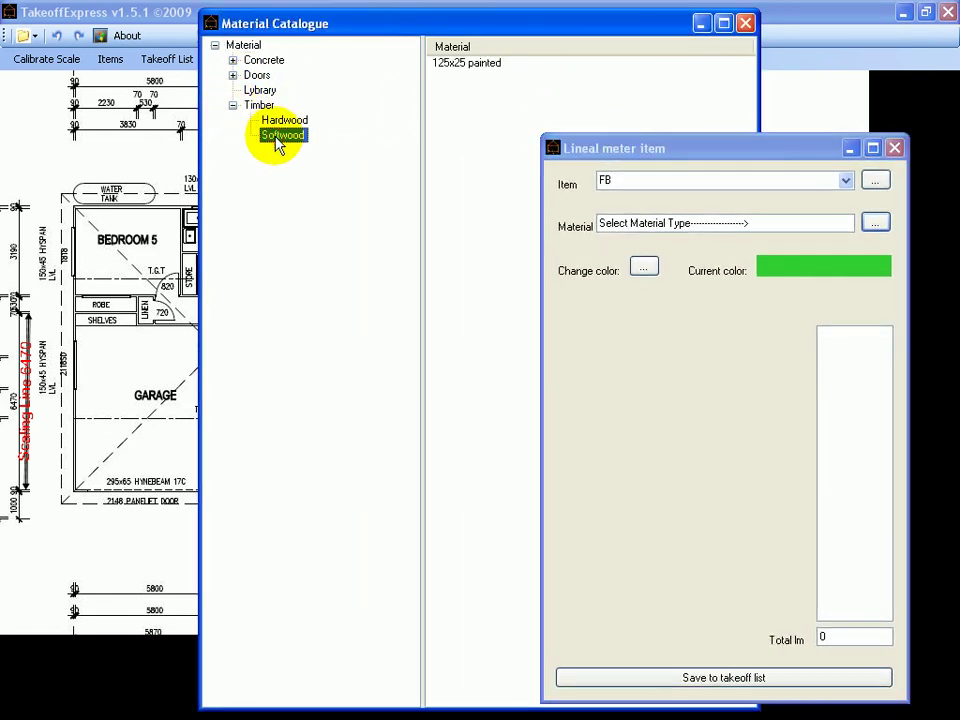
double_click(466, 64)
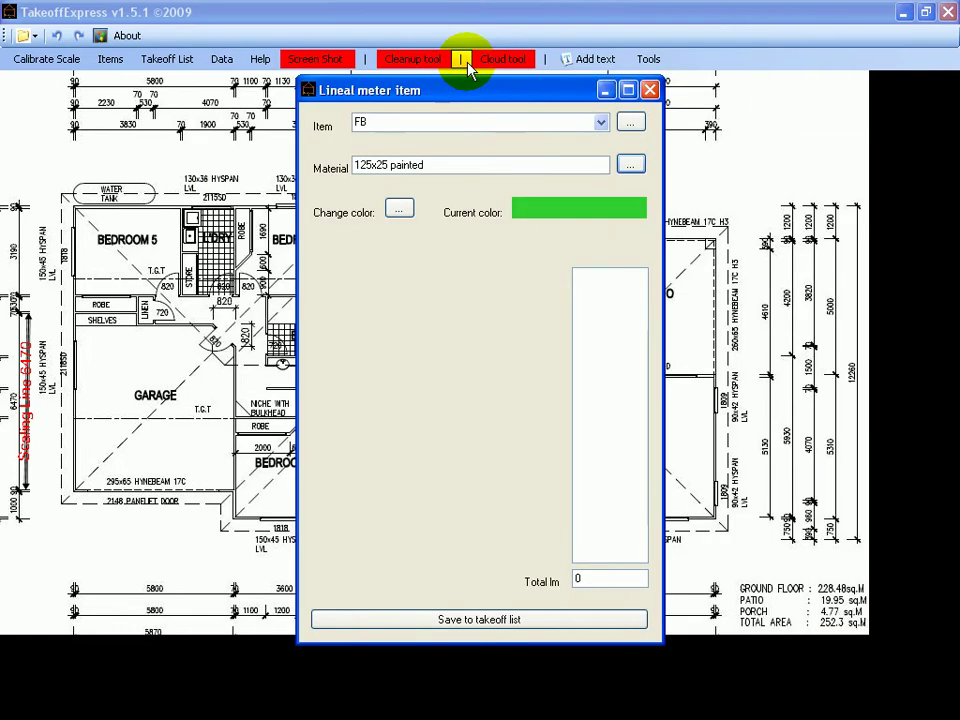
Set the FB item's line colour to dark red
click(399, 212)
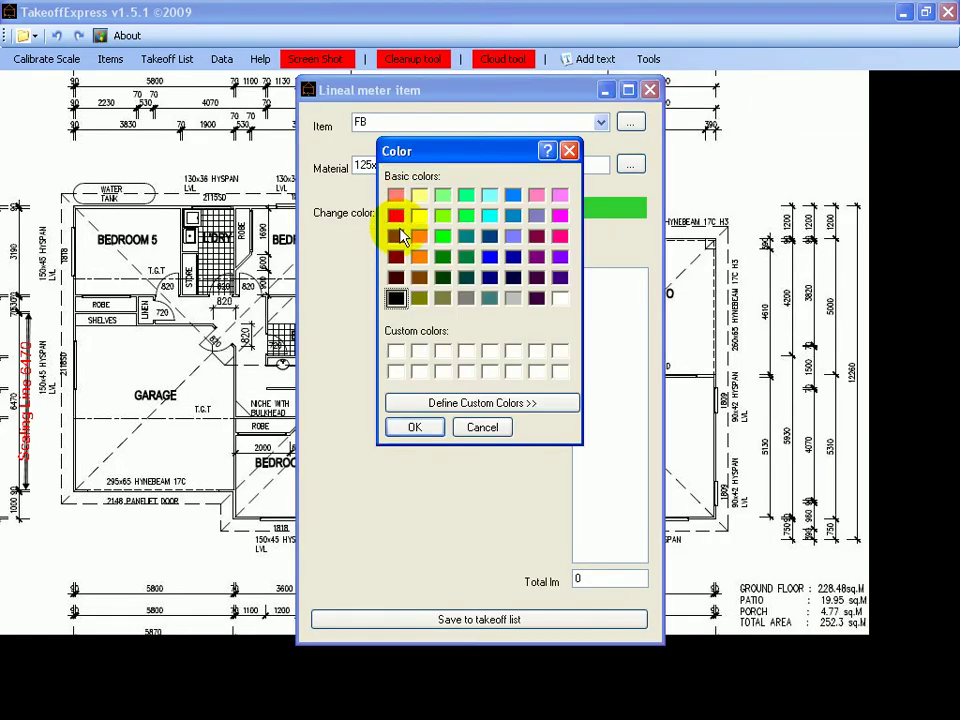
click(397, 256)
click(413, 426)
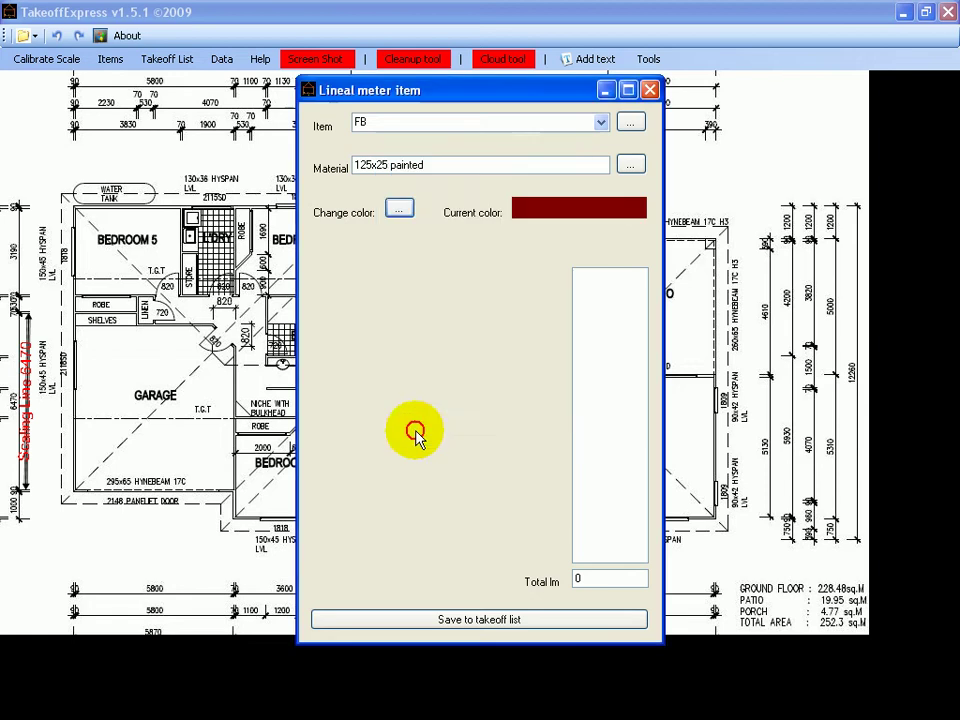
Trace the fascia from the water-tank corner around all outer walls back to the top-left corner, totalling 73.253 lm
drag(443, 97, 737, 112)
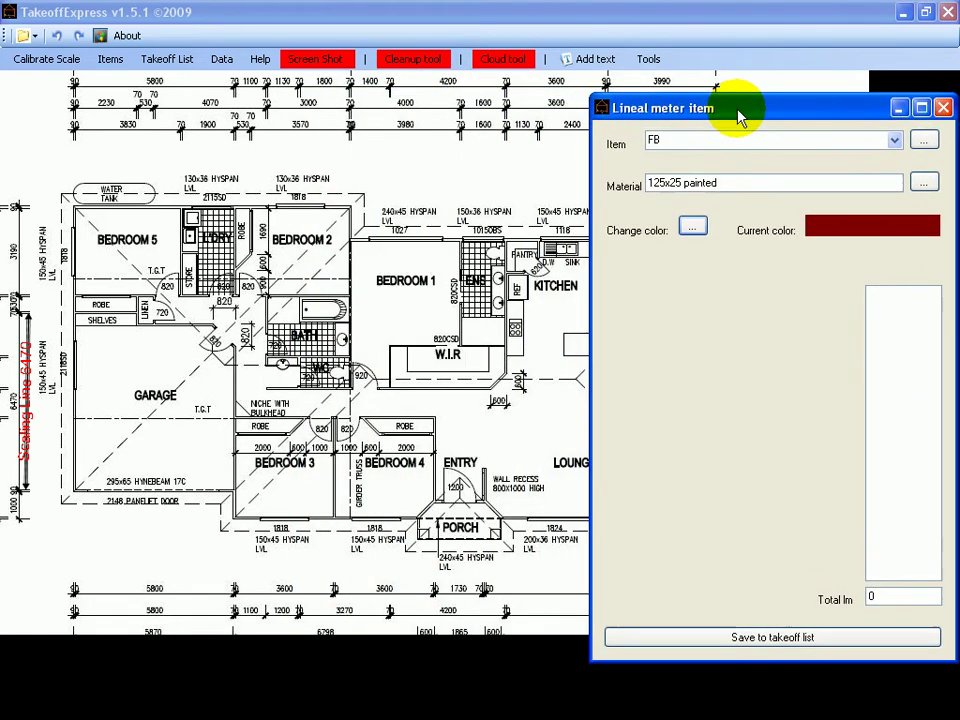
click(62, 197)
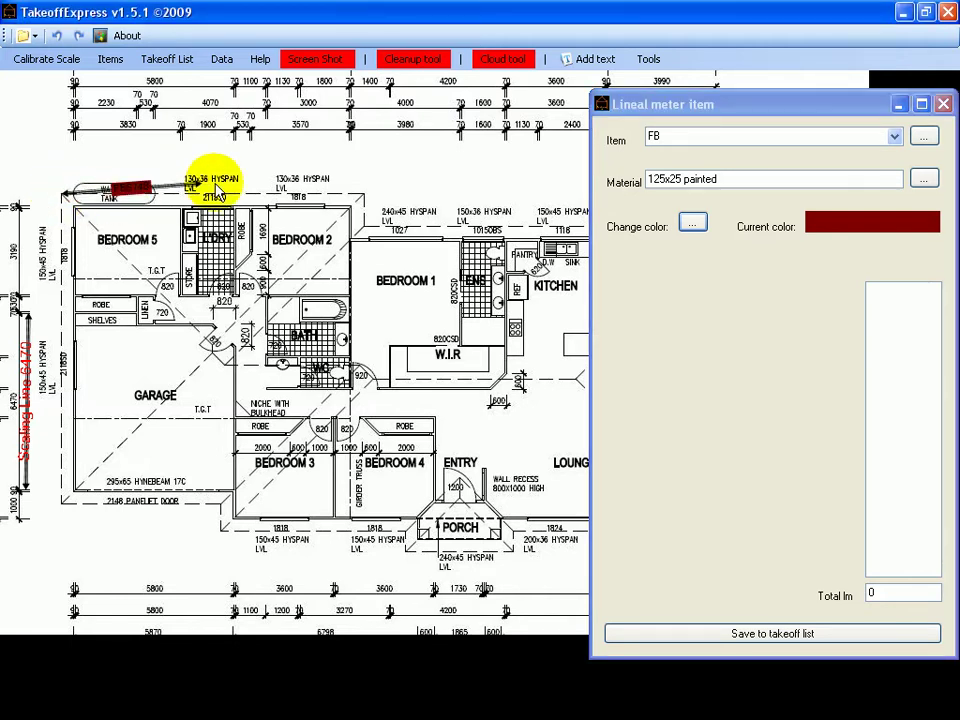
click(362, 226)
drag(691, 108, 848, 145)
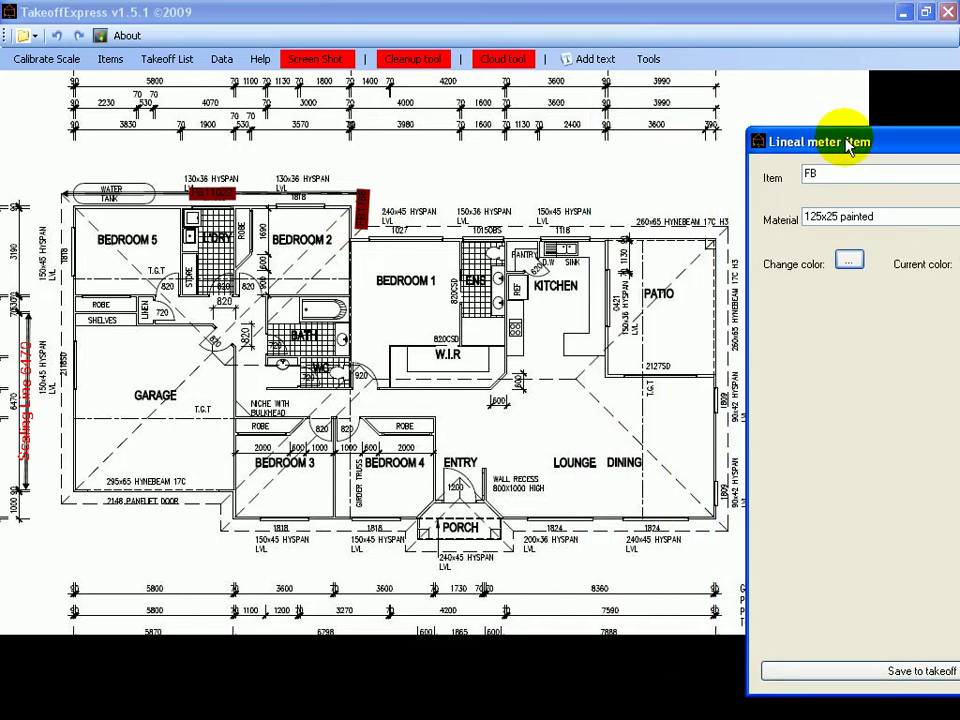
click(363, 228)
click(722, 232)
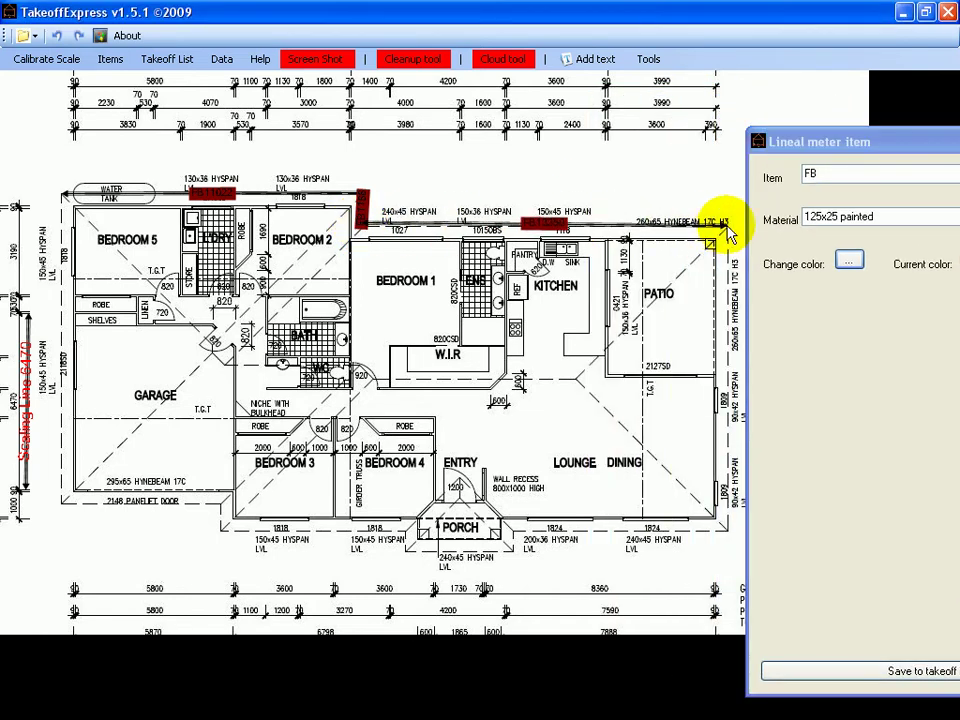
click(722, 527)
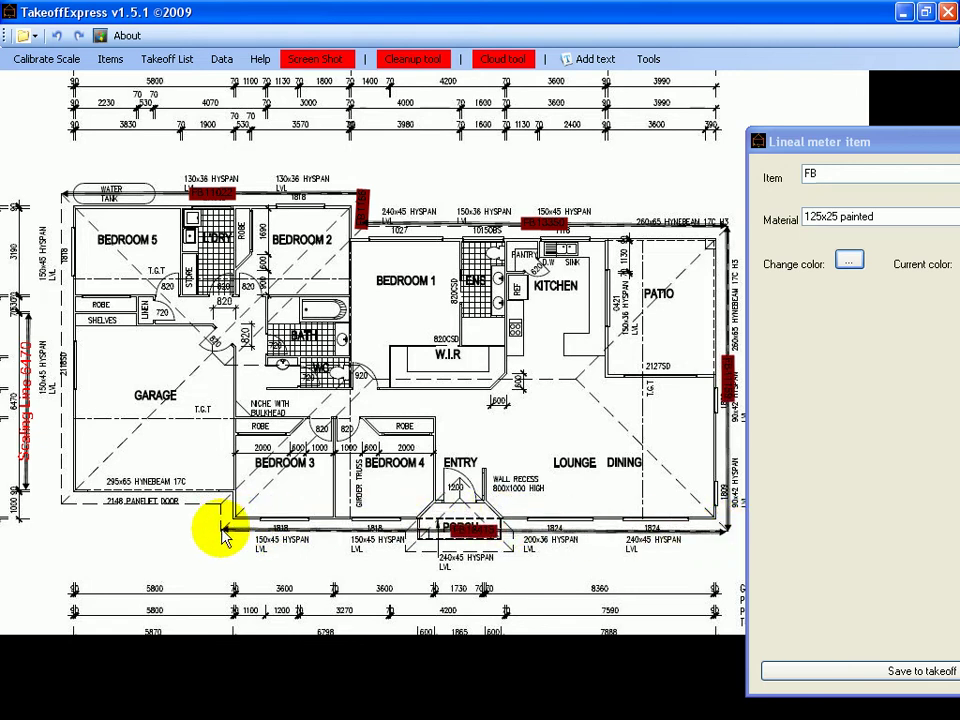
click(58, 533)
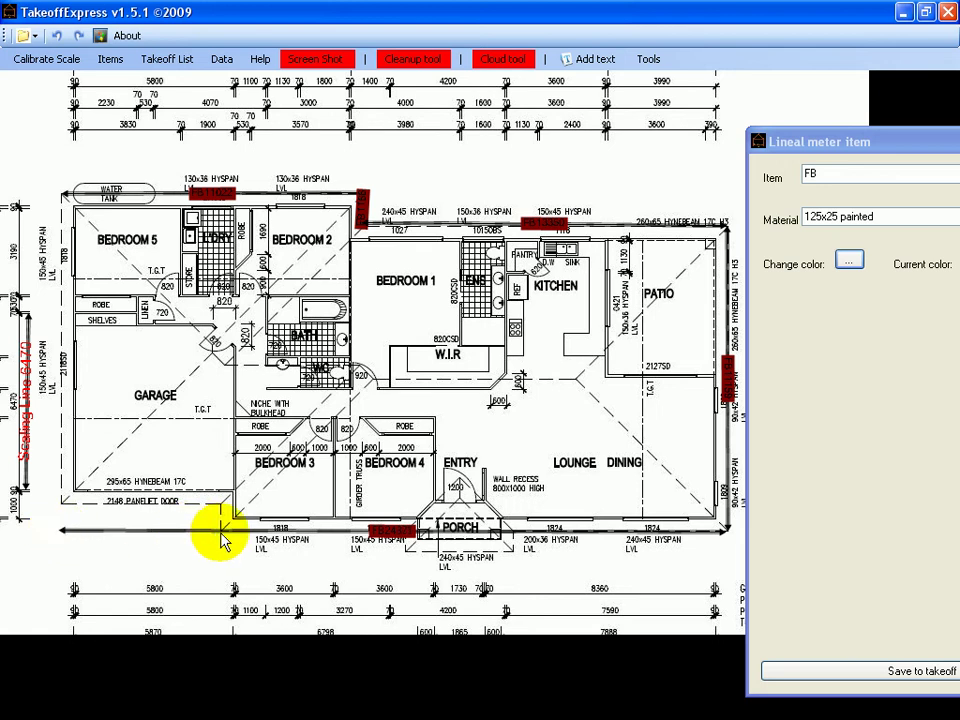
click(58, 499)
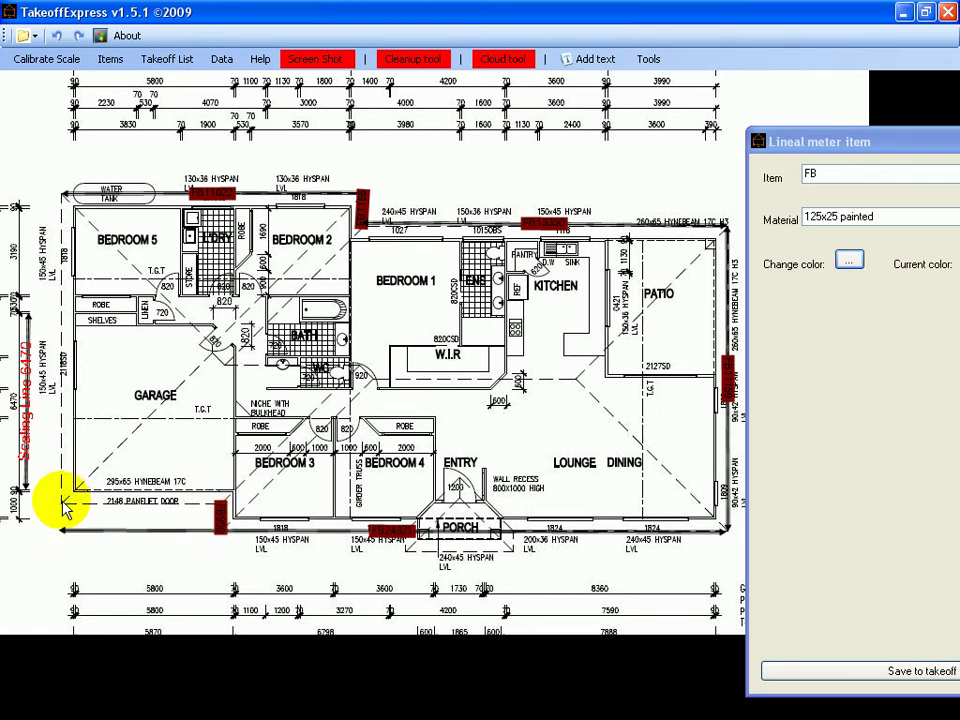
click(62, 190)
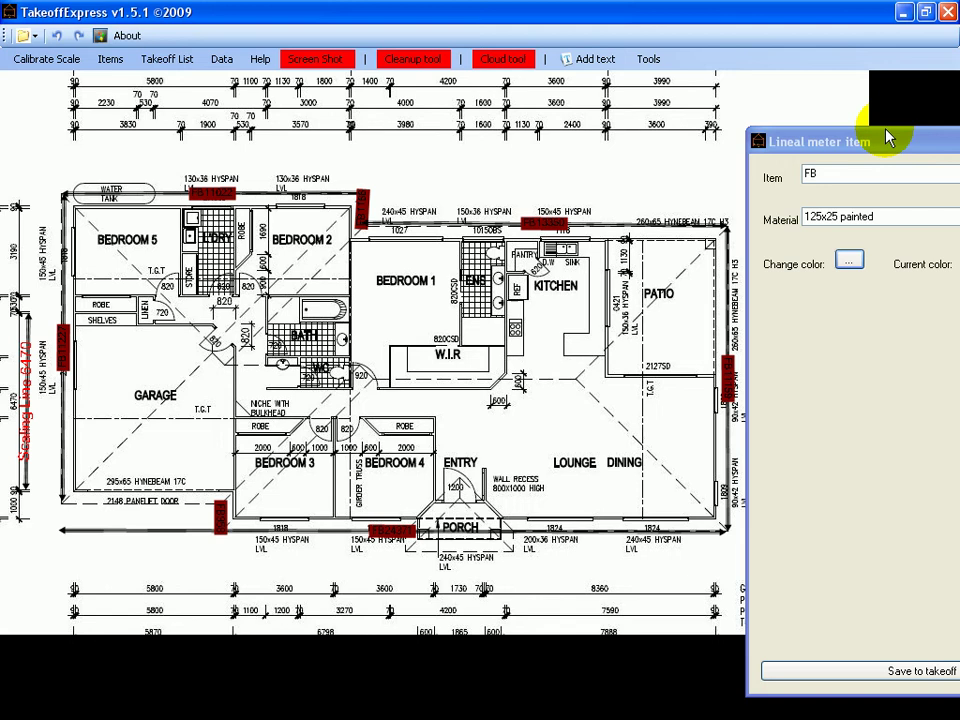
drag(883, 145, 560, 65)
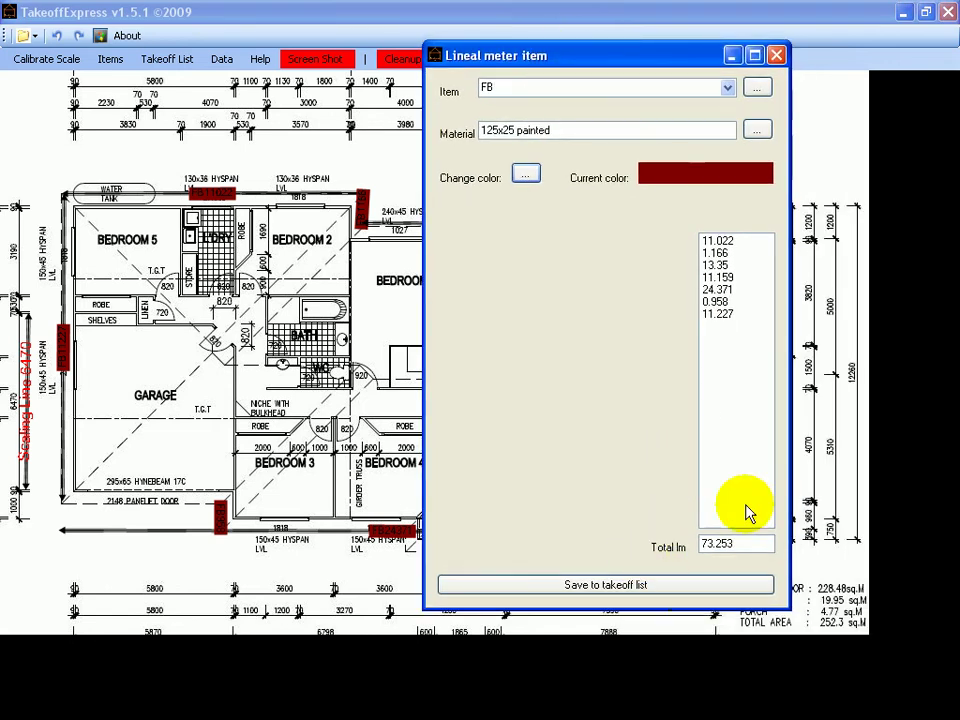
Review the measured lengths and save the 73.253 lm FB total to the takeoff list
click(725, 242)
click(724, 253)
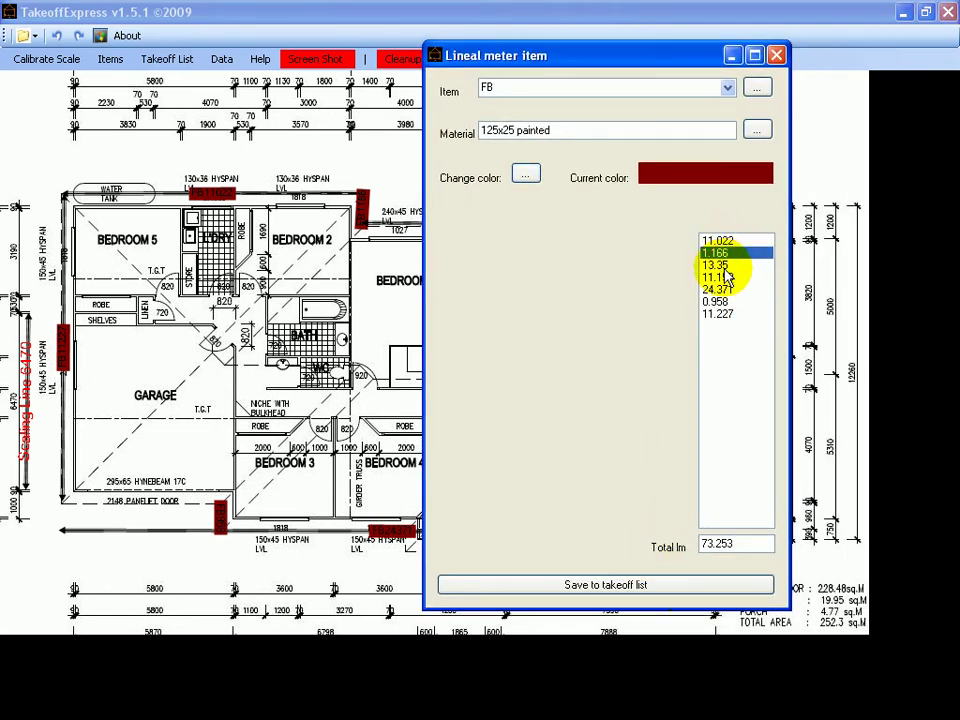
click(722, 265)
click(722, 277)
drag(738, 541, 677, 544)
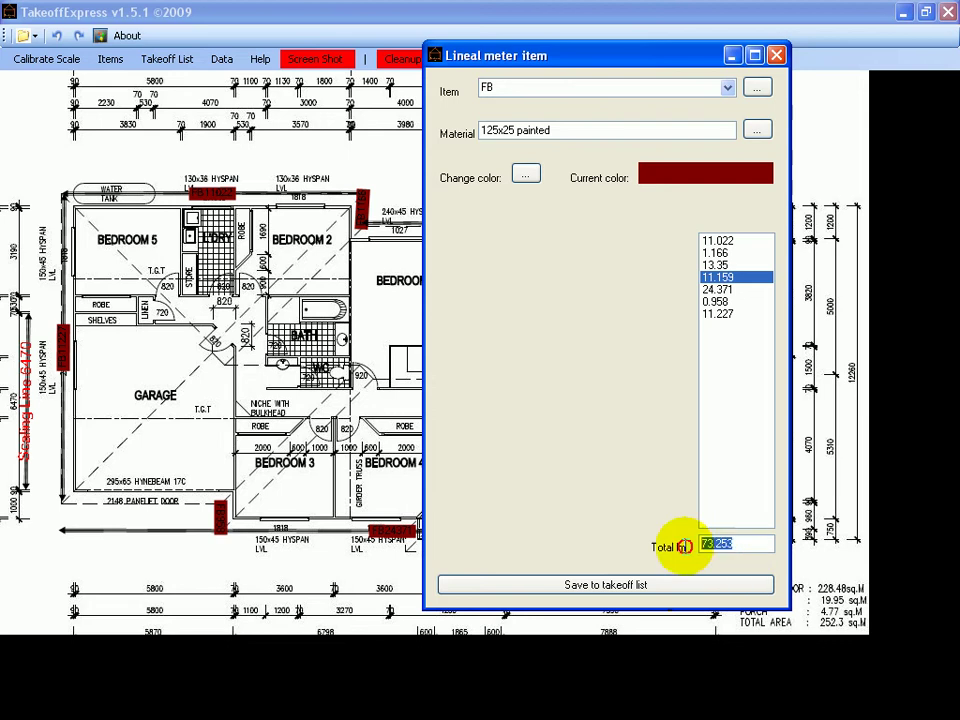
click(597, 590)
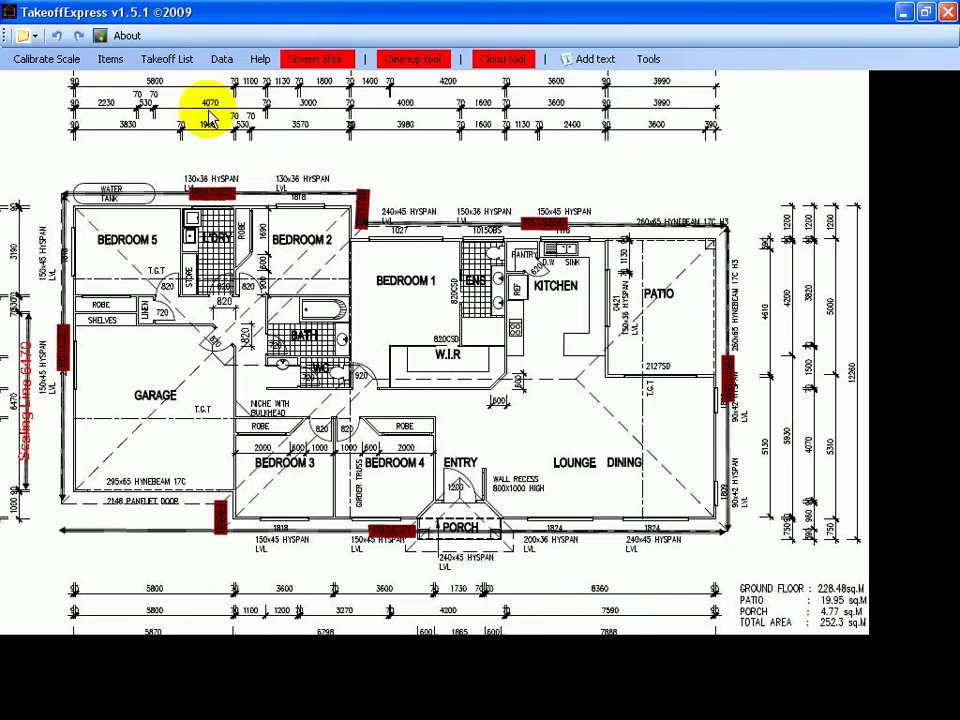
Check the FB 125x25 painted entry in the Take Off List, then close it
click(177, 66)
drag(257, 106, 205, 76)
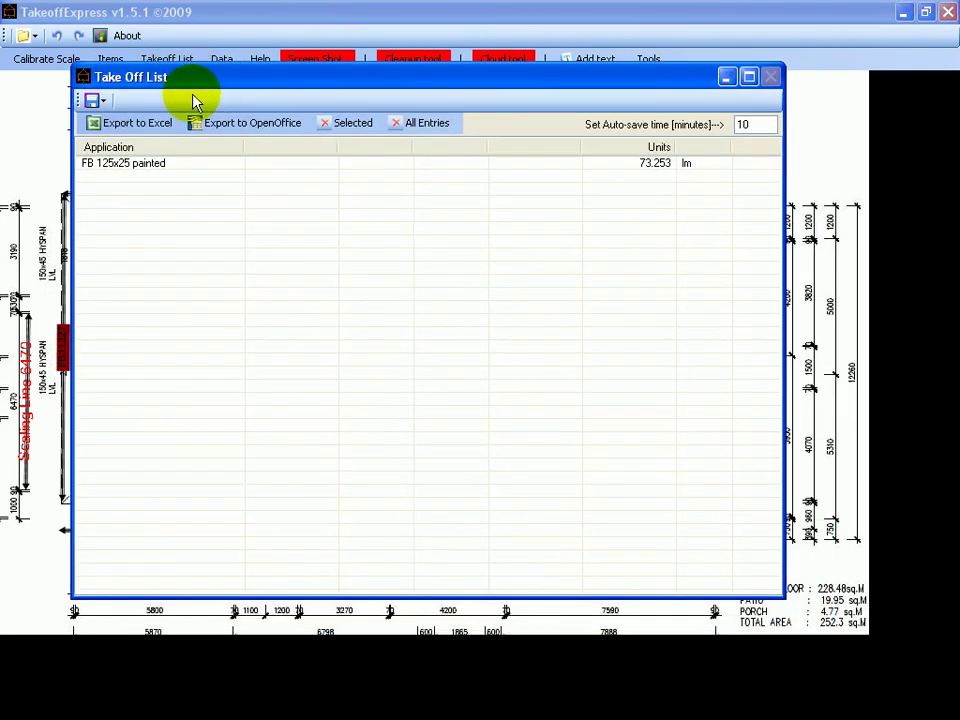
click(110, 163)
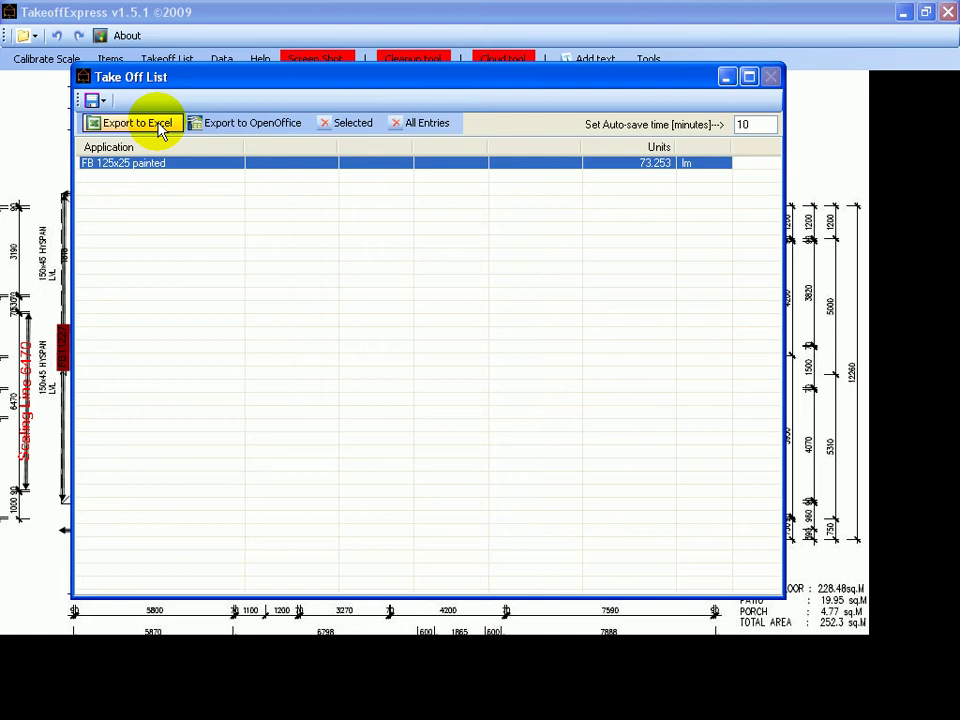
click(317, 60)
click(109, 58)
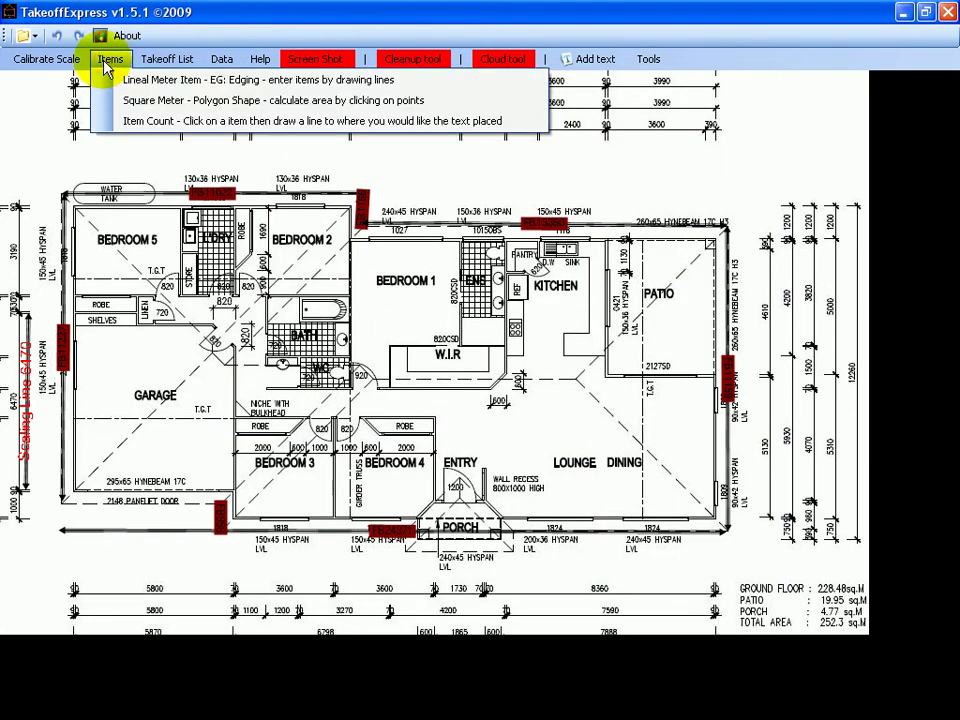
Choose Square Meter - Polygon Shape as the new area item type
click(208, 102)
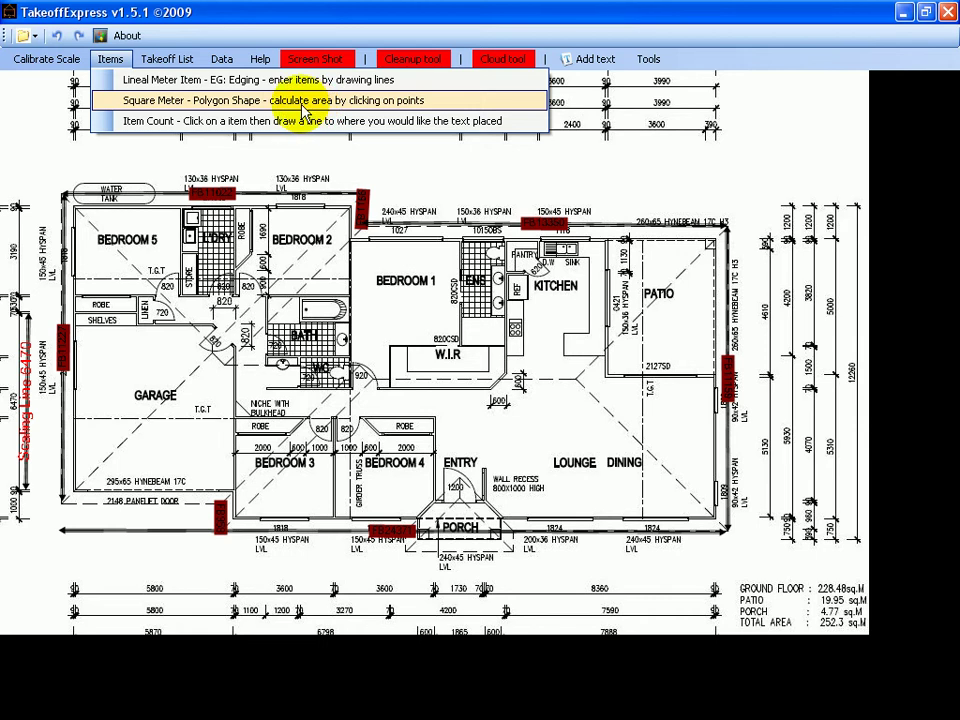
Name the polygon area item Slab with material Concrete > Domestic > Slab > 100mm f72 mesh
click(140, 104)
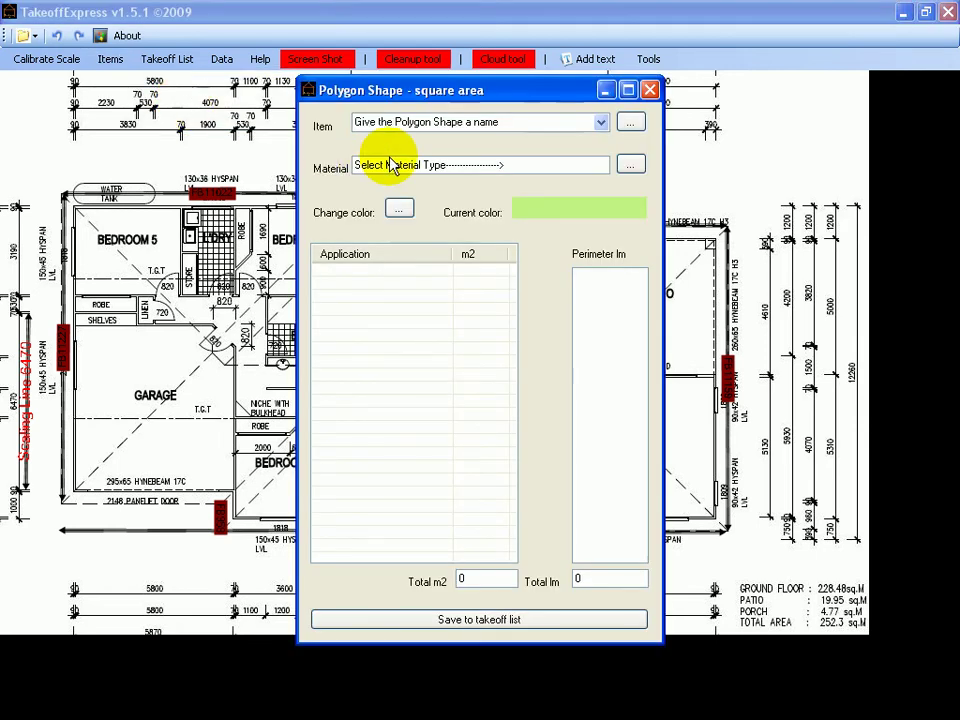
click(406, 123)
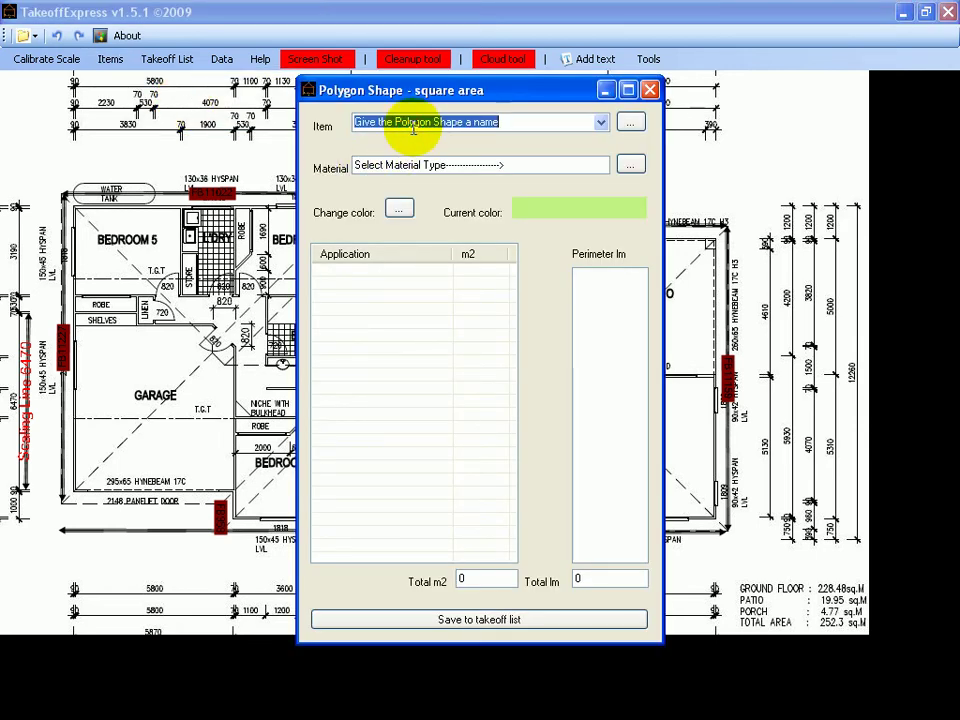
text(Slab)
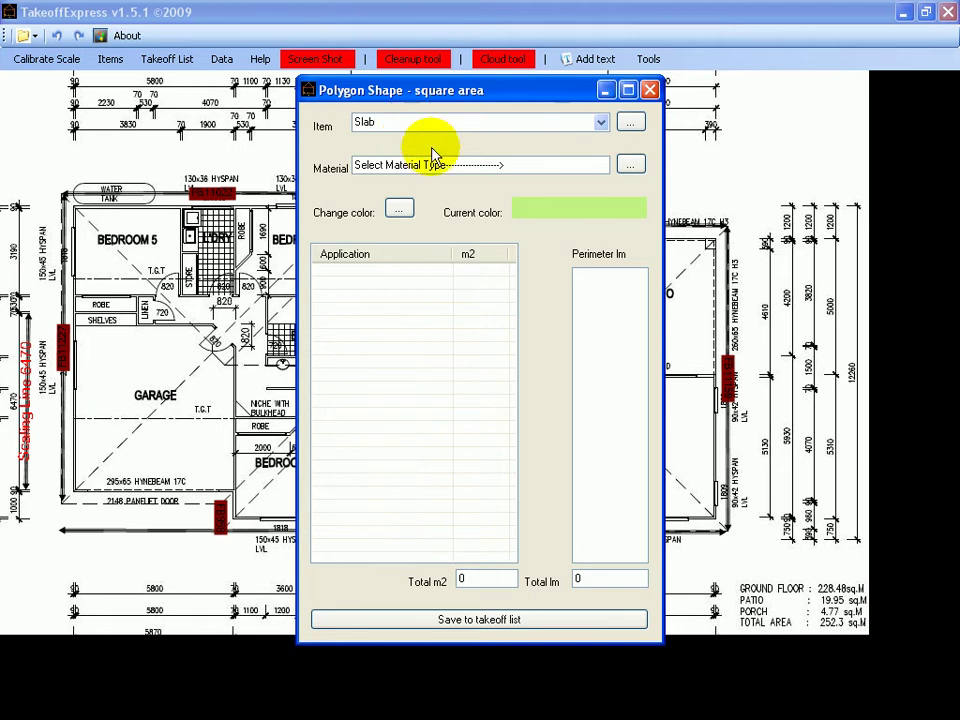
click(631, 164)
drag(350, 112, 760, 222)
click(233, 61)
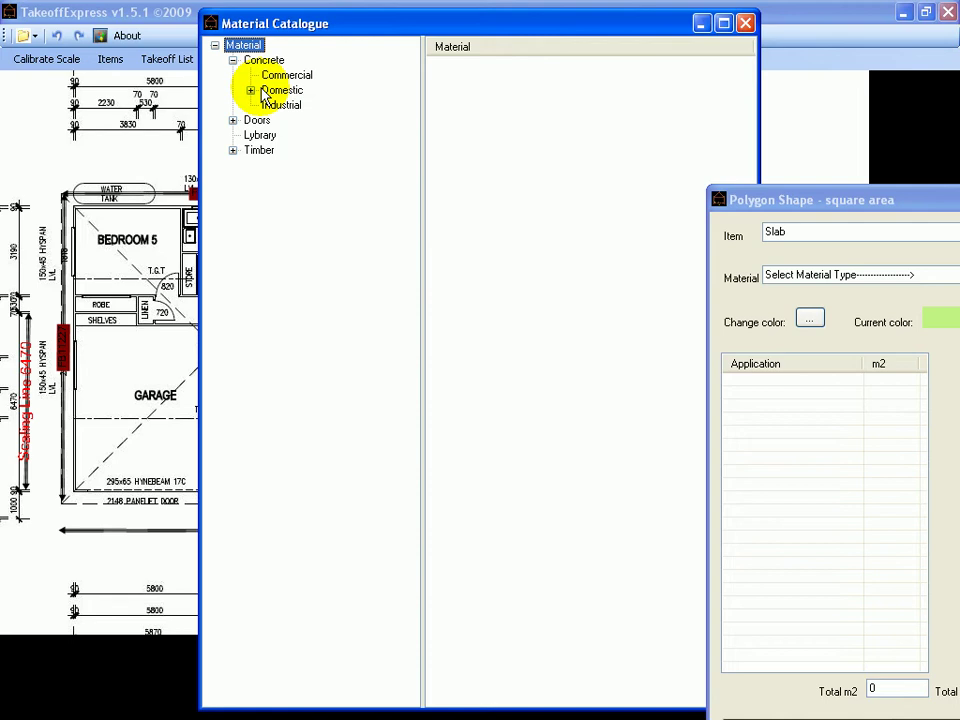
click(251, 90)
click(287, 105)
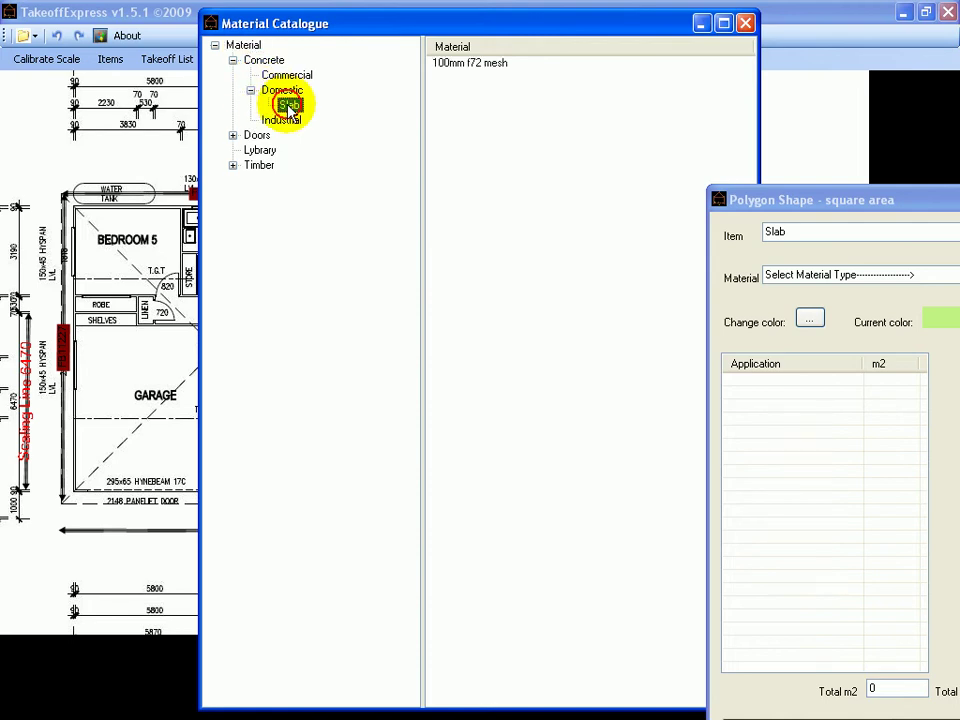
double_click(489, 63)
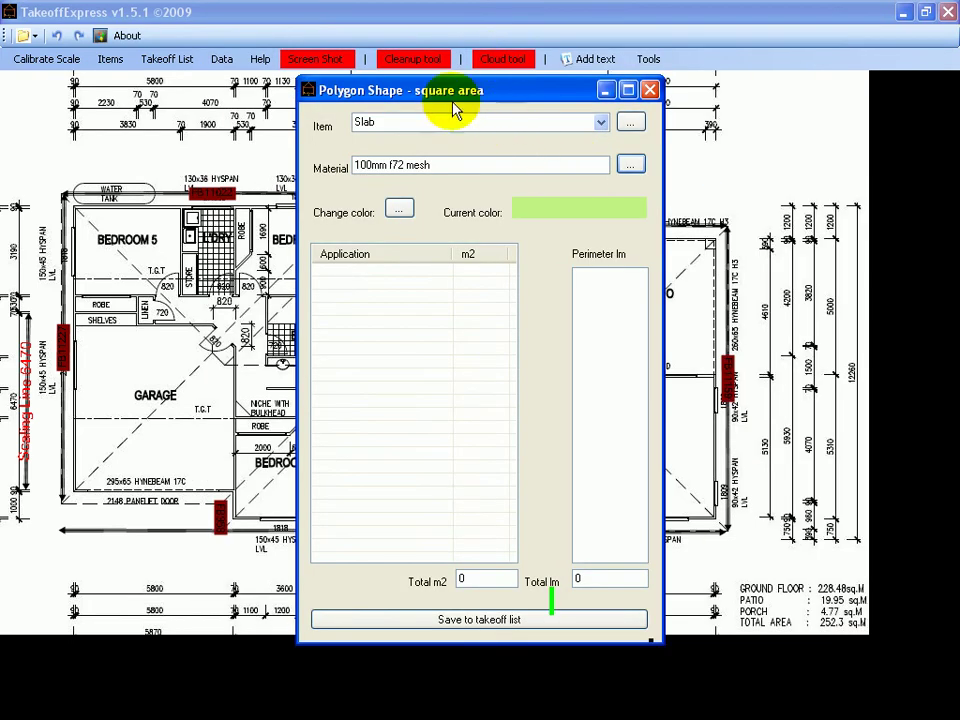
Set the Slab item's fill colour to light green
click(399, 208)
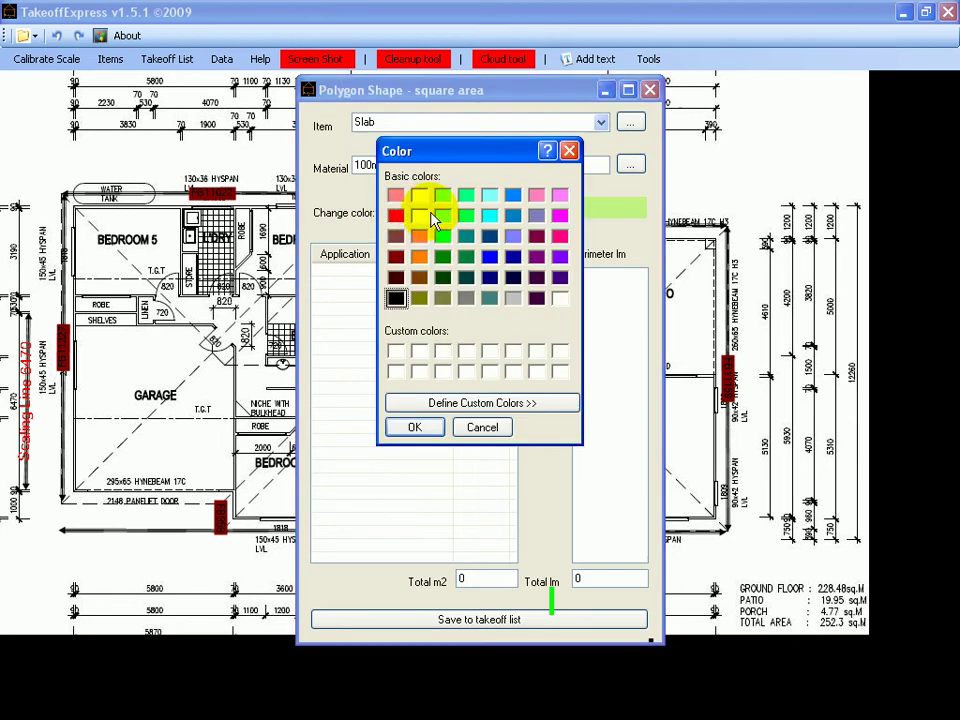
click(442, 195)
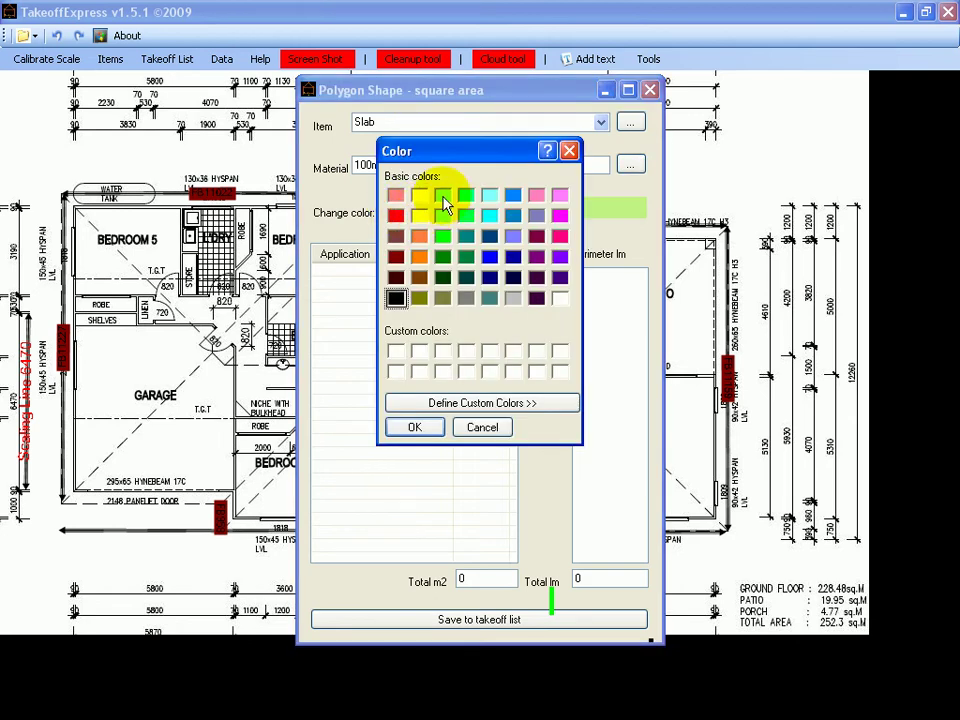
click(414, 428)
Start the slab outline at the top-left corner, tracing the top wall, Bedroom 2 step and right side
drag(347, 90, 823, 101)
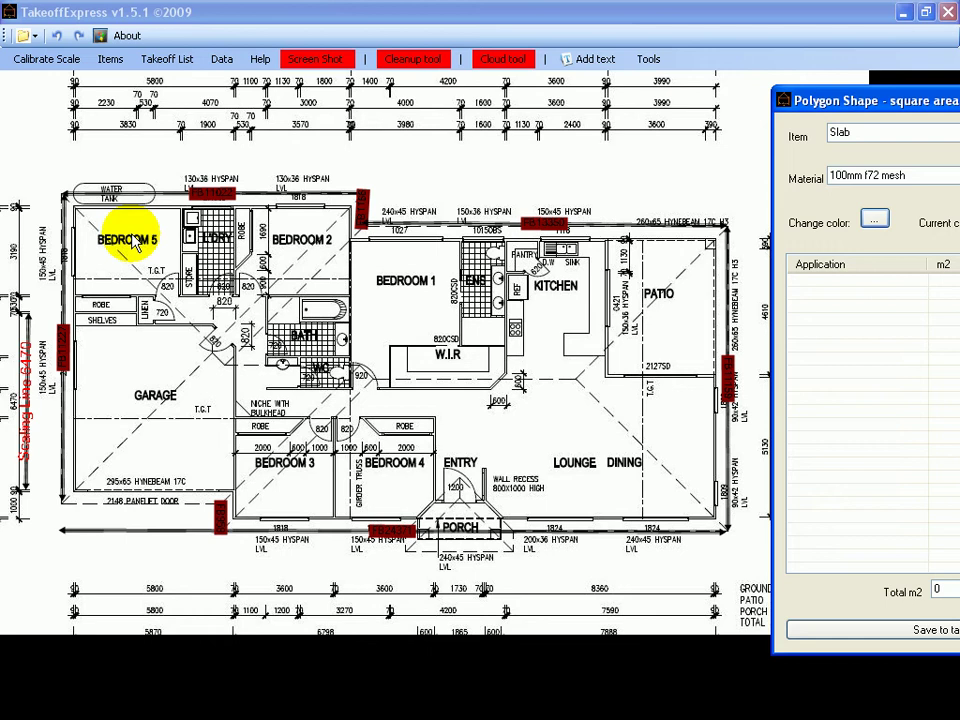
click(72, 204)
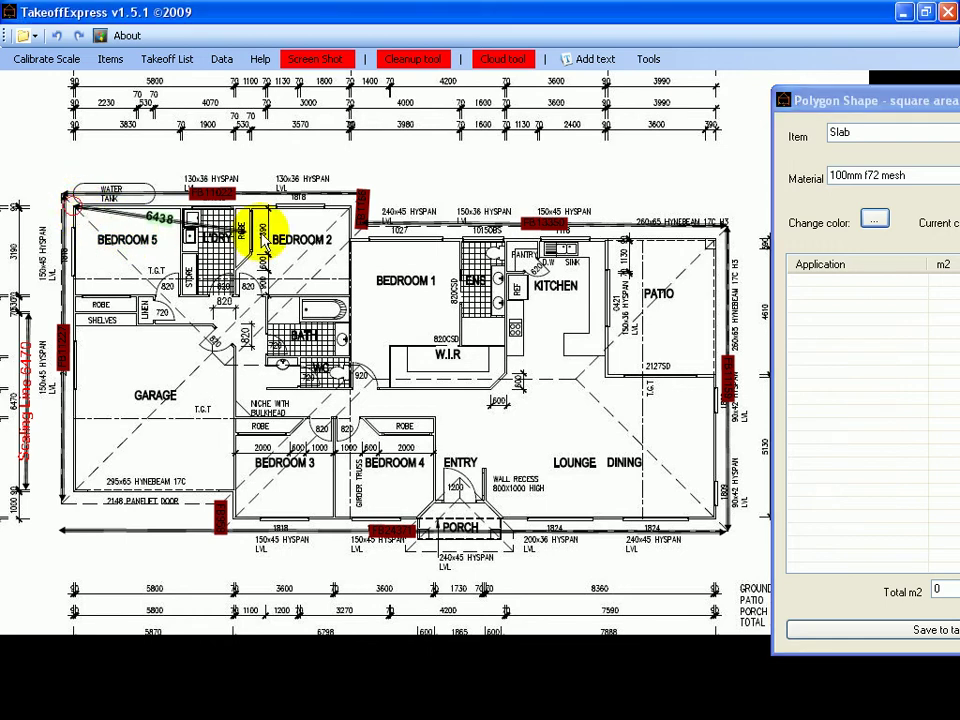
click(350, 204)
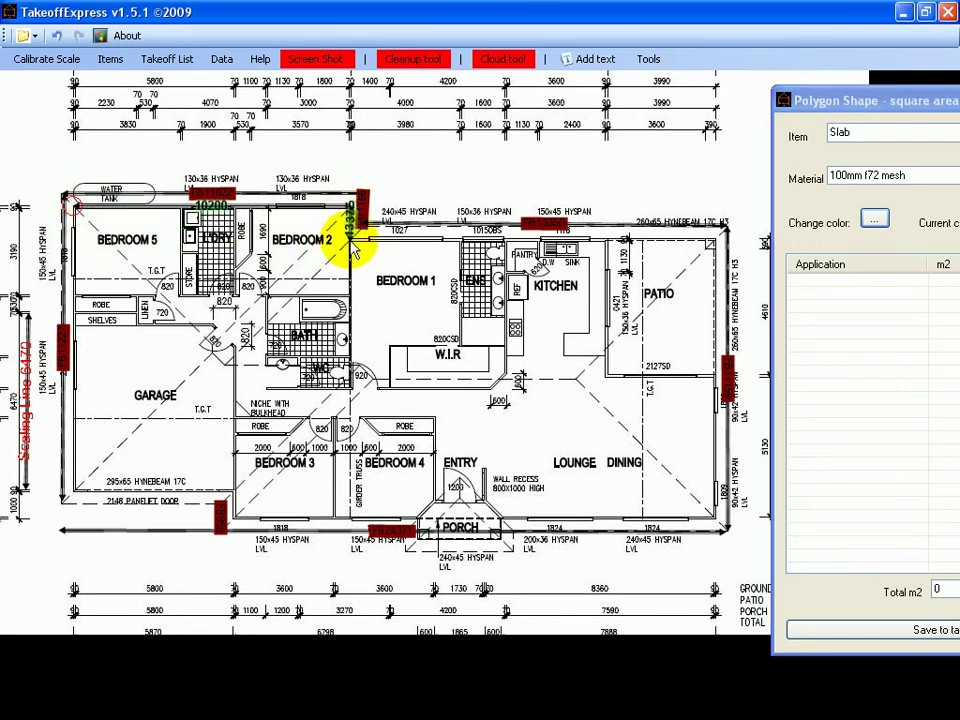
click(350, 230)
click(722, 231)
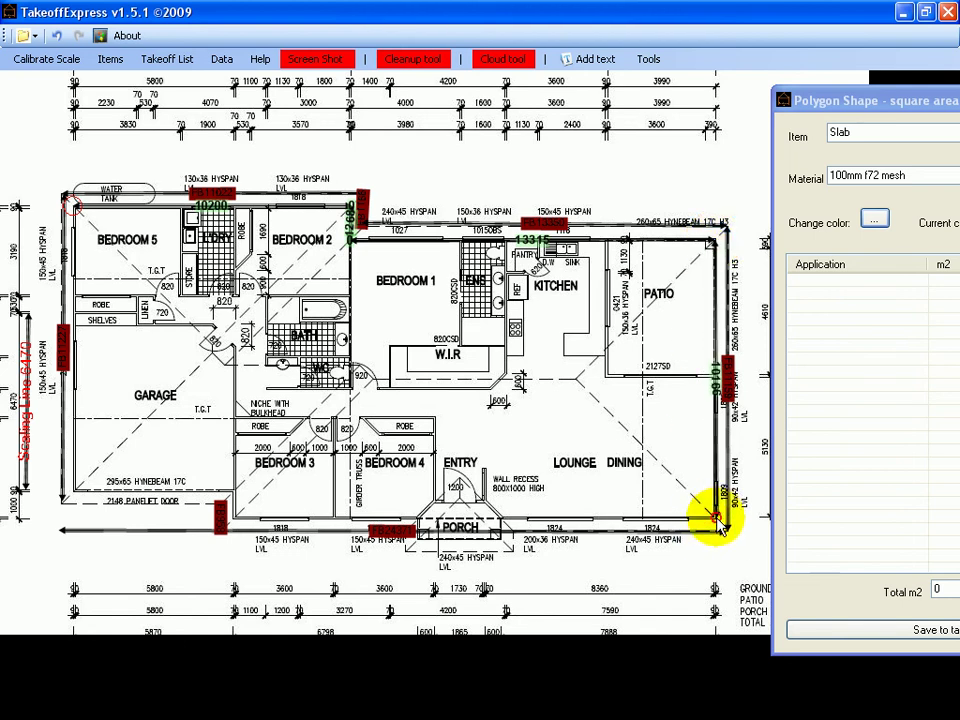
click(716, 517)
Trace the porch, Bedroom 3 and garage steps, closing the outline at the top-left corner
click(500, 520)
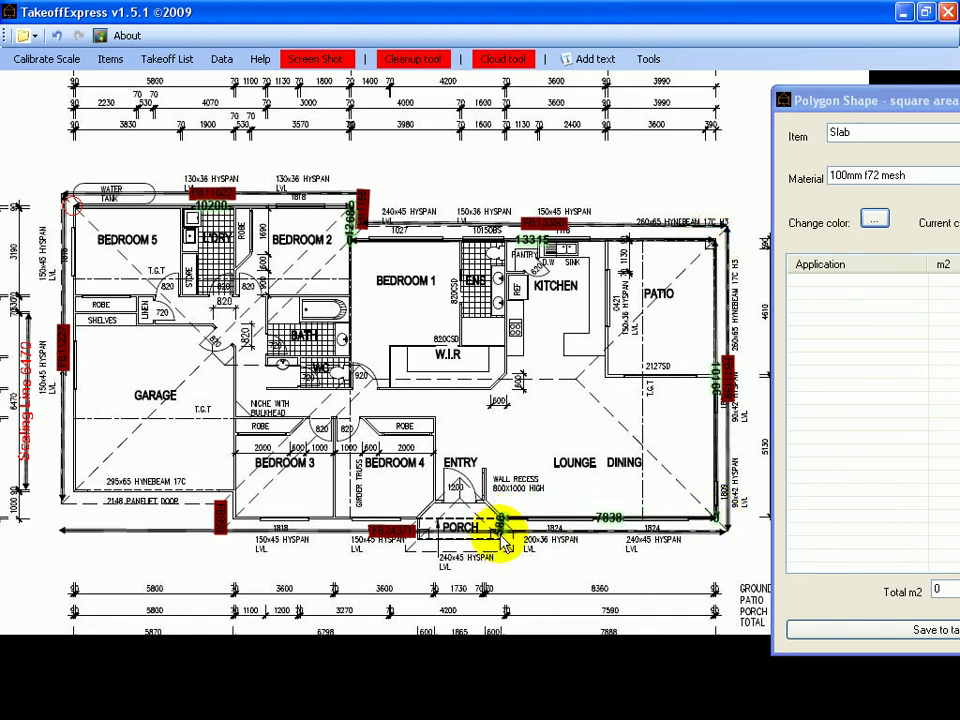
click(500, 533)
click(416, 533)
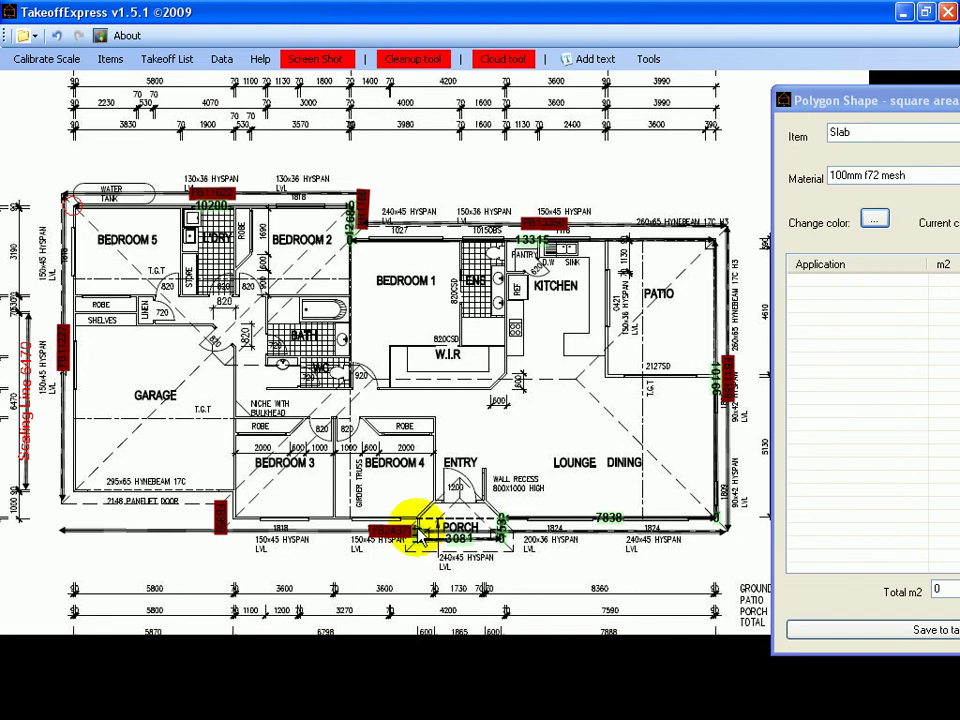
click(416, 520)
click(231, 520)
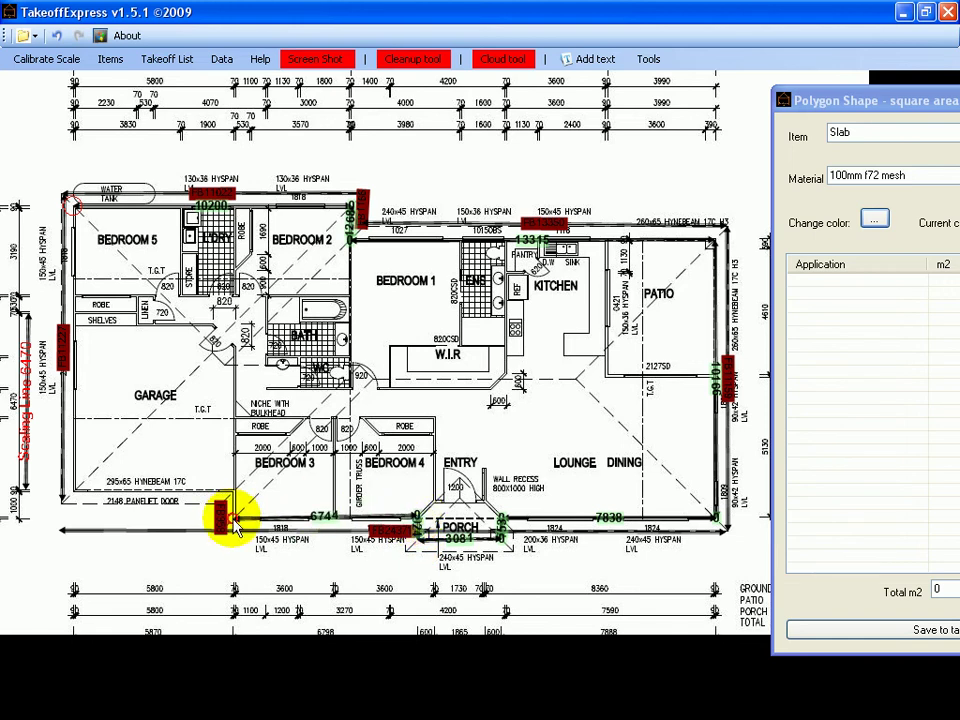
click(232, 490)
click(68, 490)
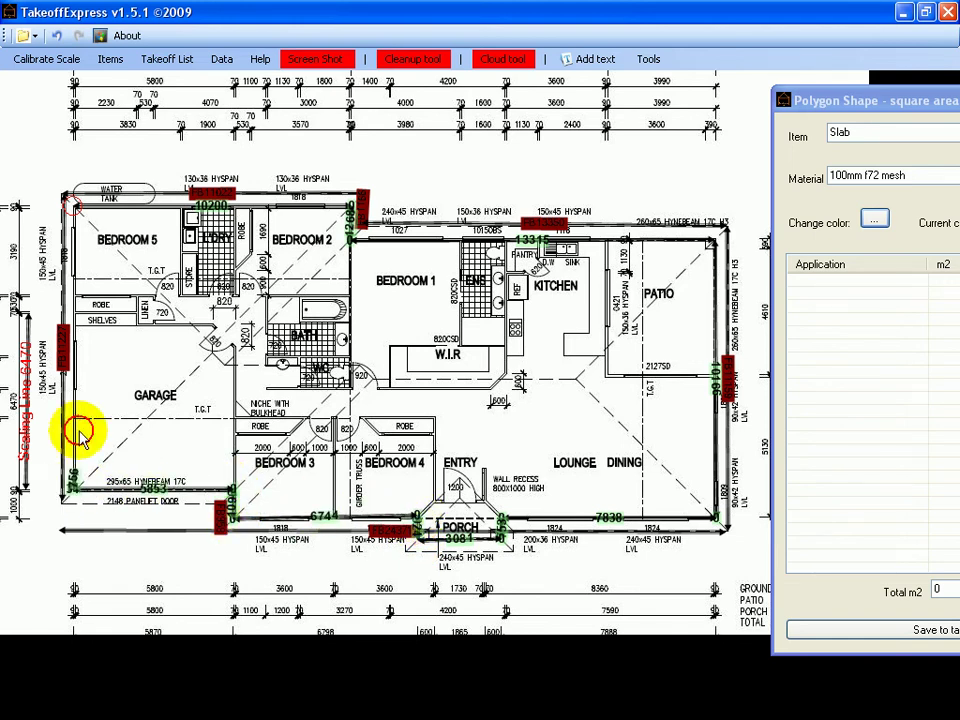
click(72, 205)
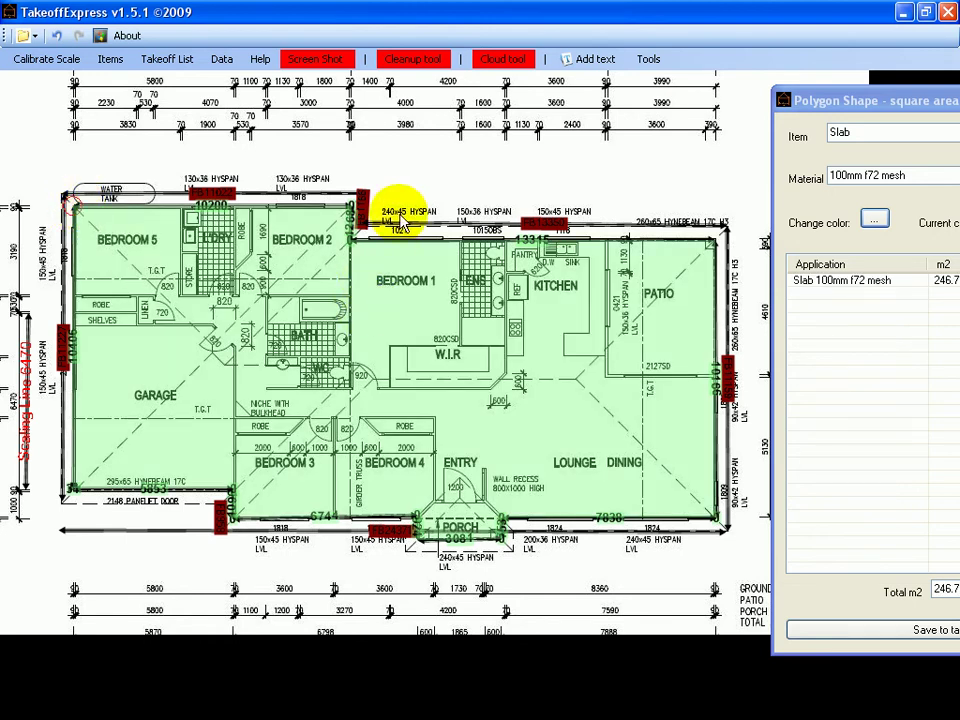
Review the Slab area's twelve perimeter lengths, 71.644 lm perimeter and 246.768 m² total
drag(859, 102, 498, 63)
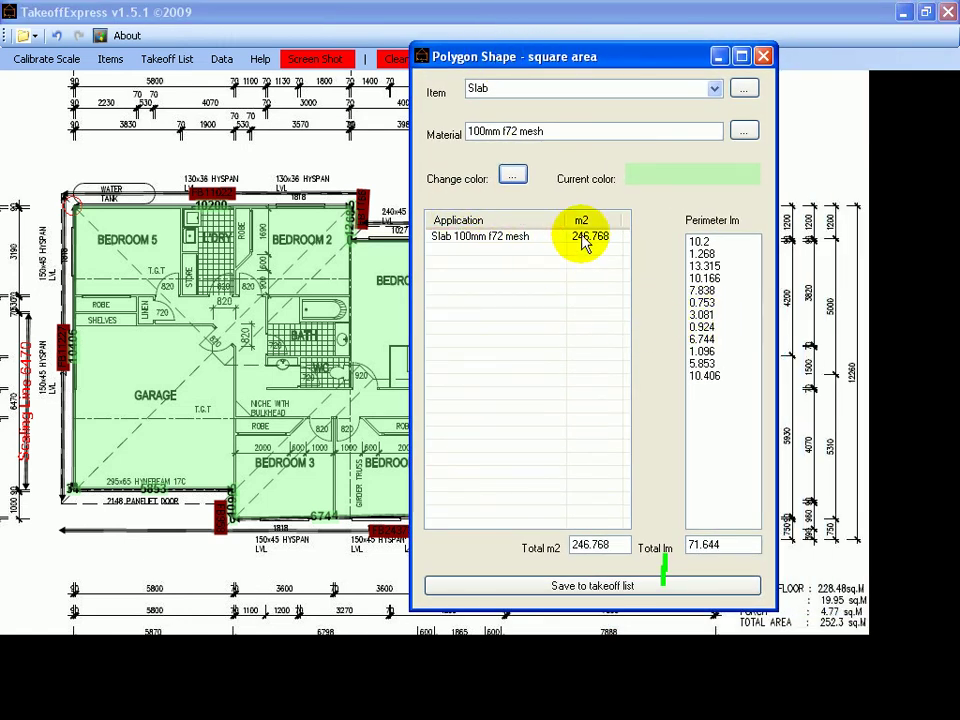
click(468, 237)
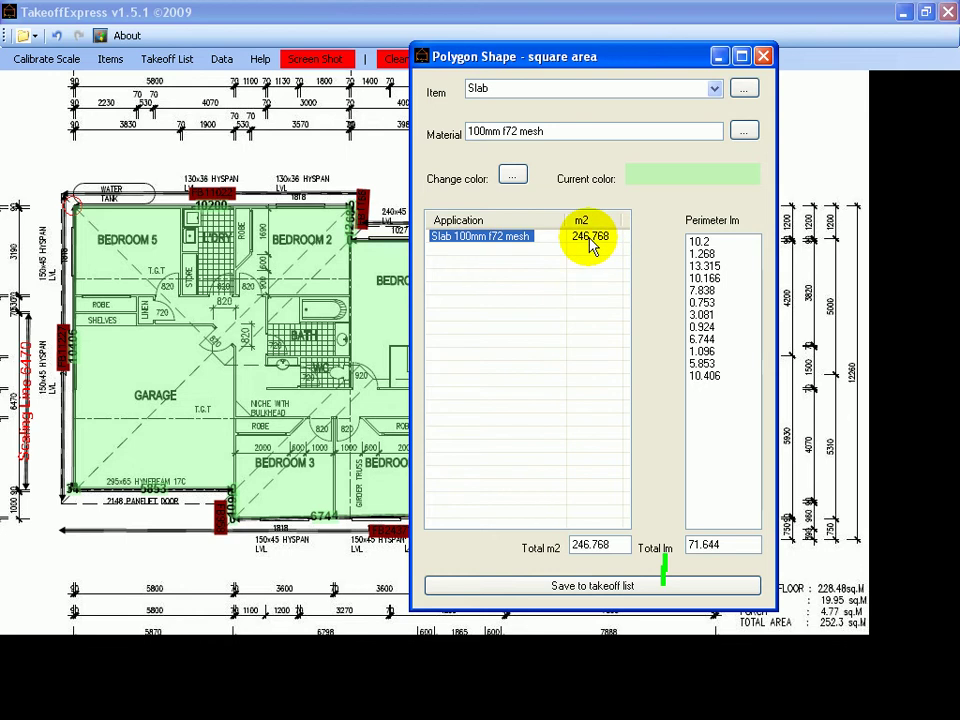
click(700, 242)
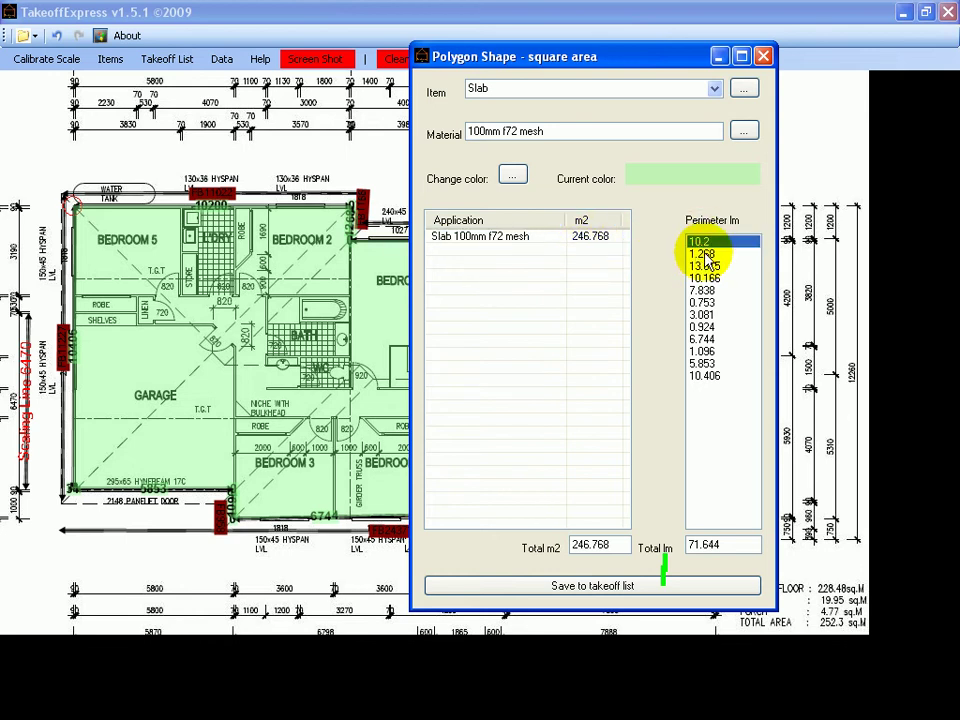
click(701, 254)
click(702, 266)
click(703, 278)
drag(703, 280, 718, 350)
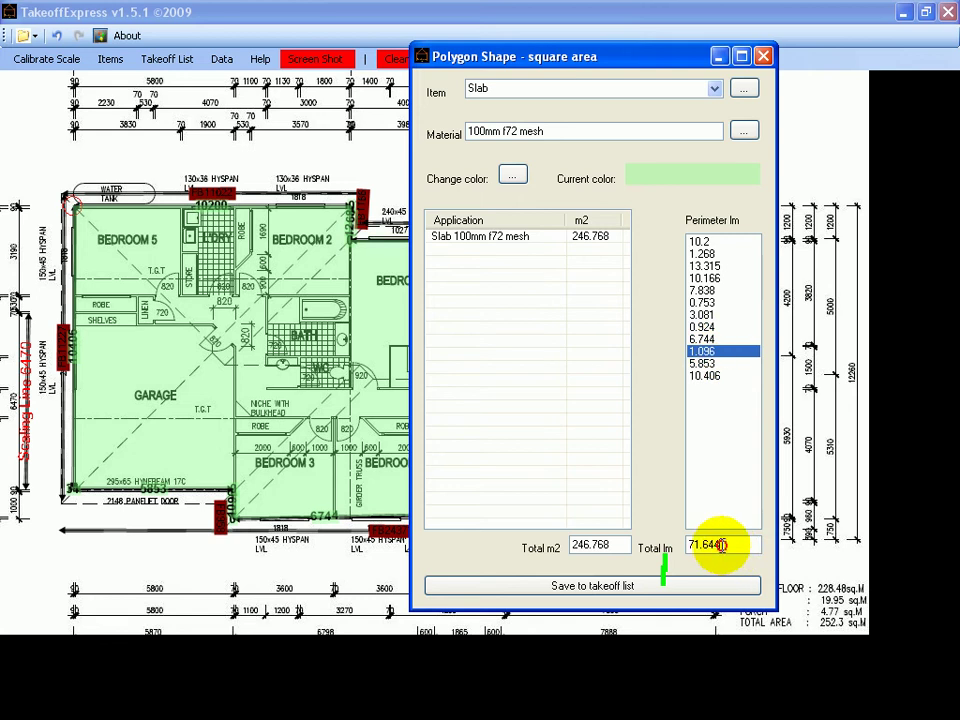
drag(724, 545, 681, 553)
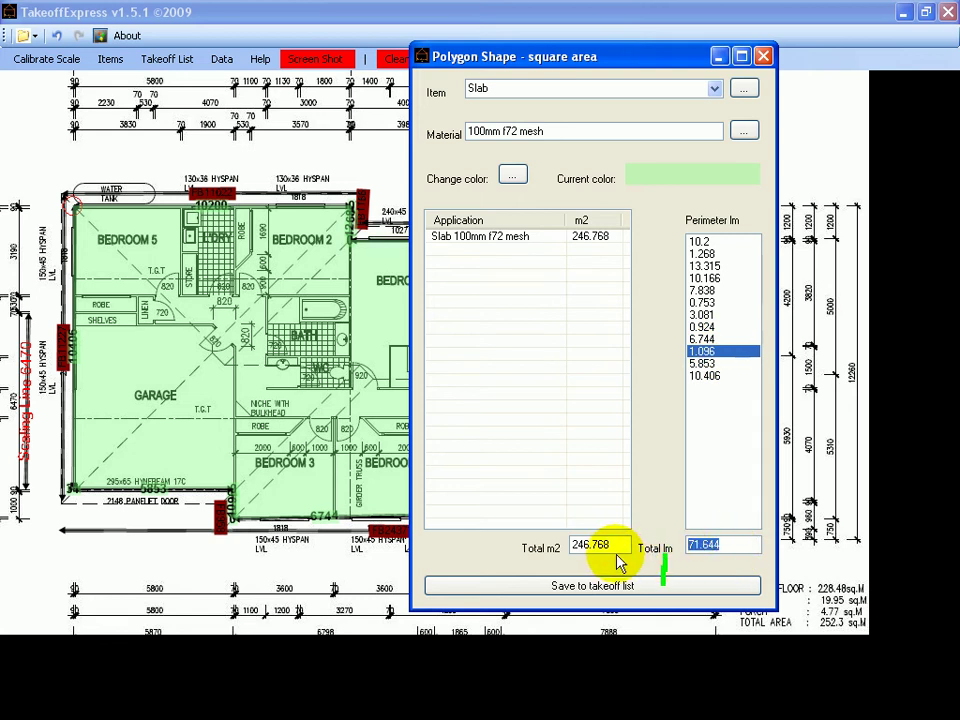
drag(612, 548, 551, 548)
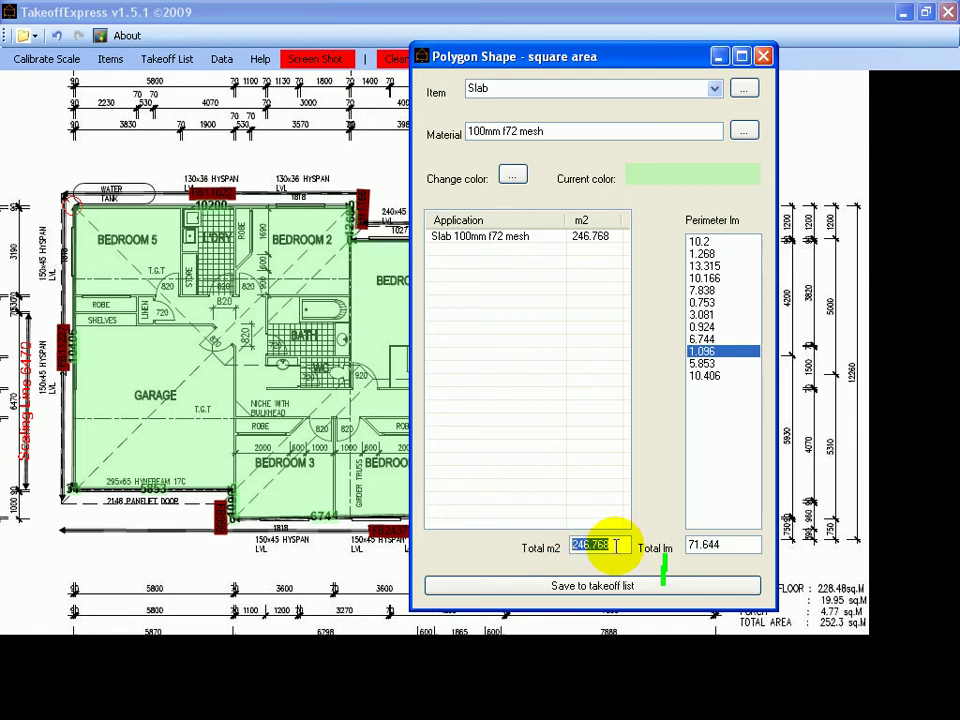
Save the Slab area and verify the Slab 246.768 m2, Total Perimeter 71.644 lm and FB entries in the Take Off List
click(620, 595)
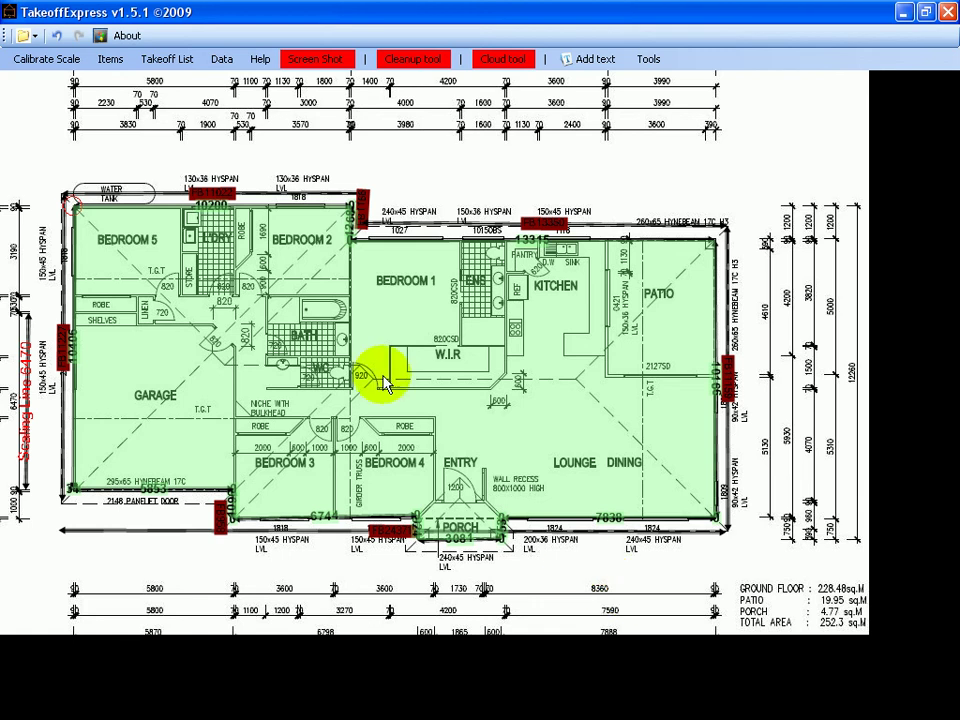
click(166, 60)
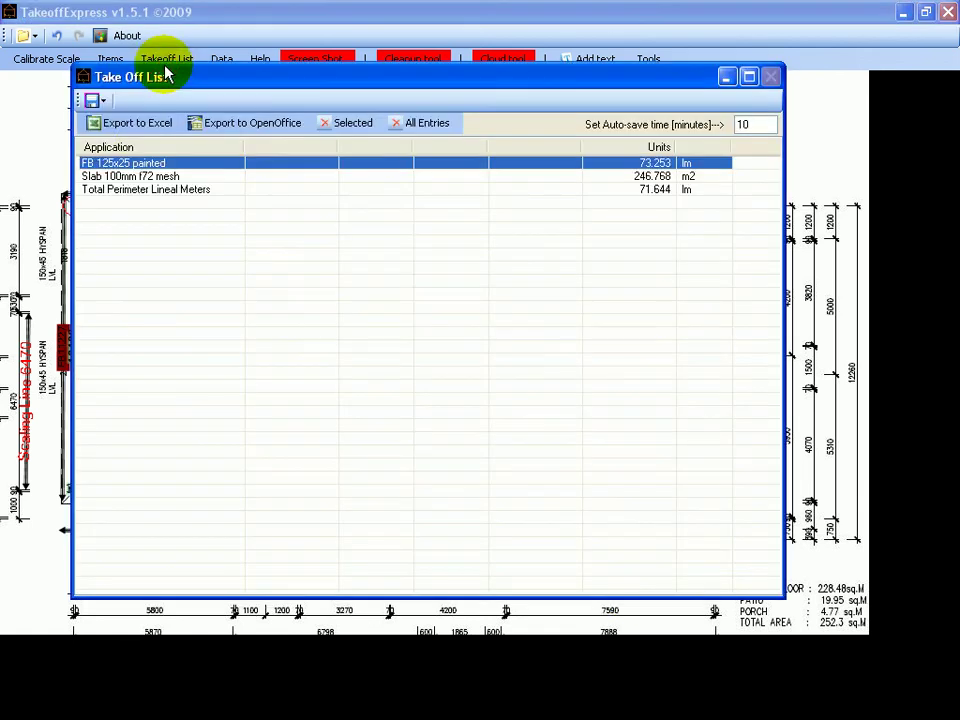
click(127, 178)
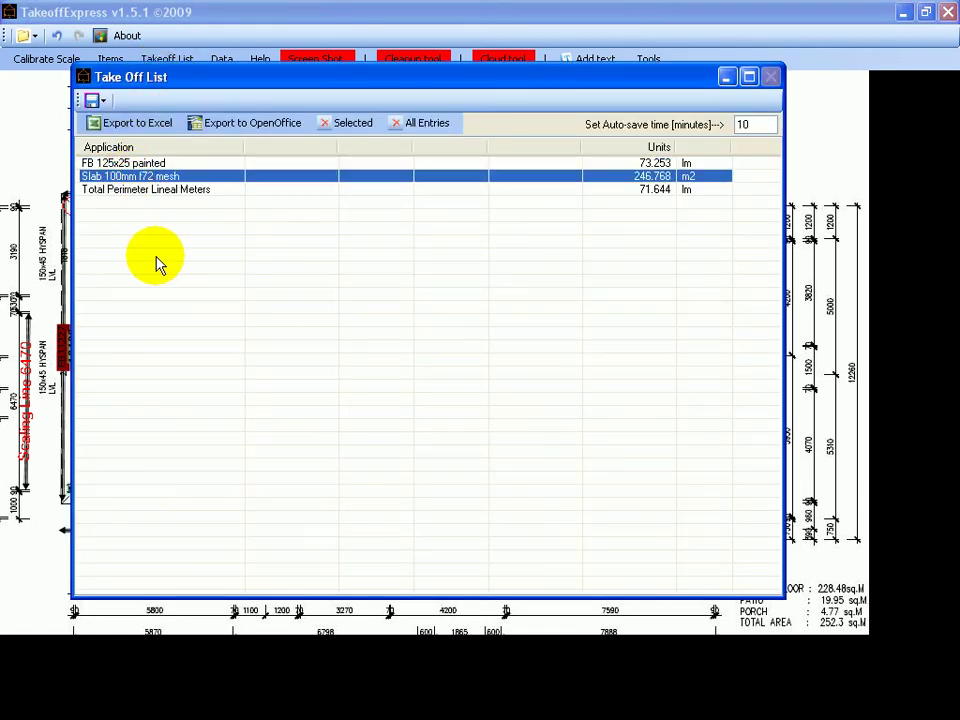
click(178, 190)
click(657, 192)
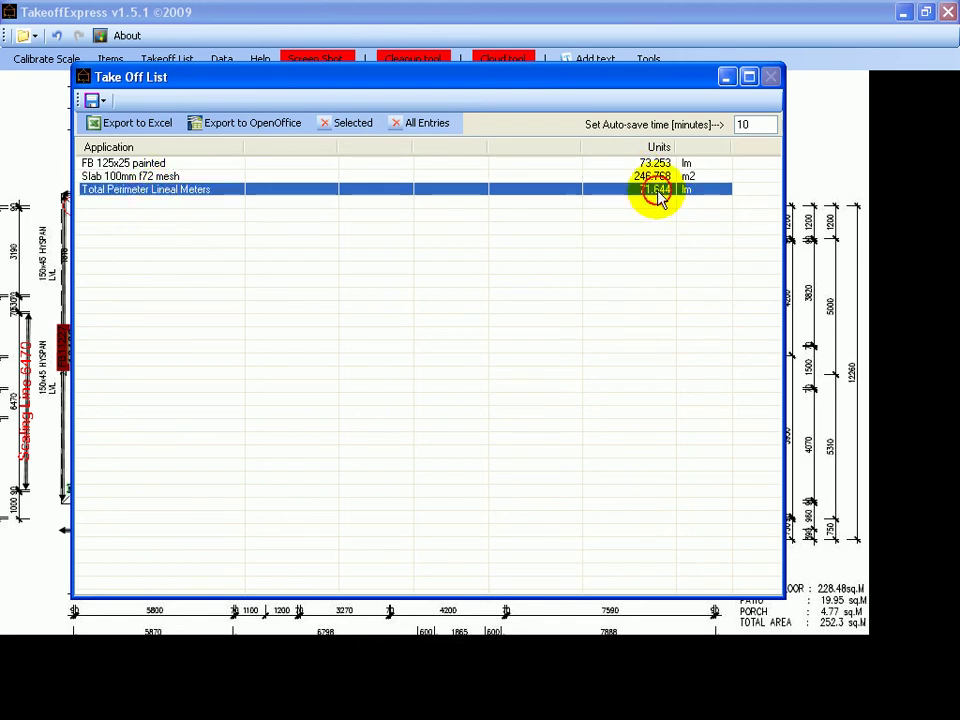
click(152, 162)
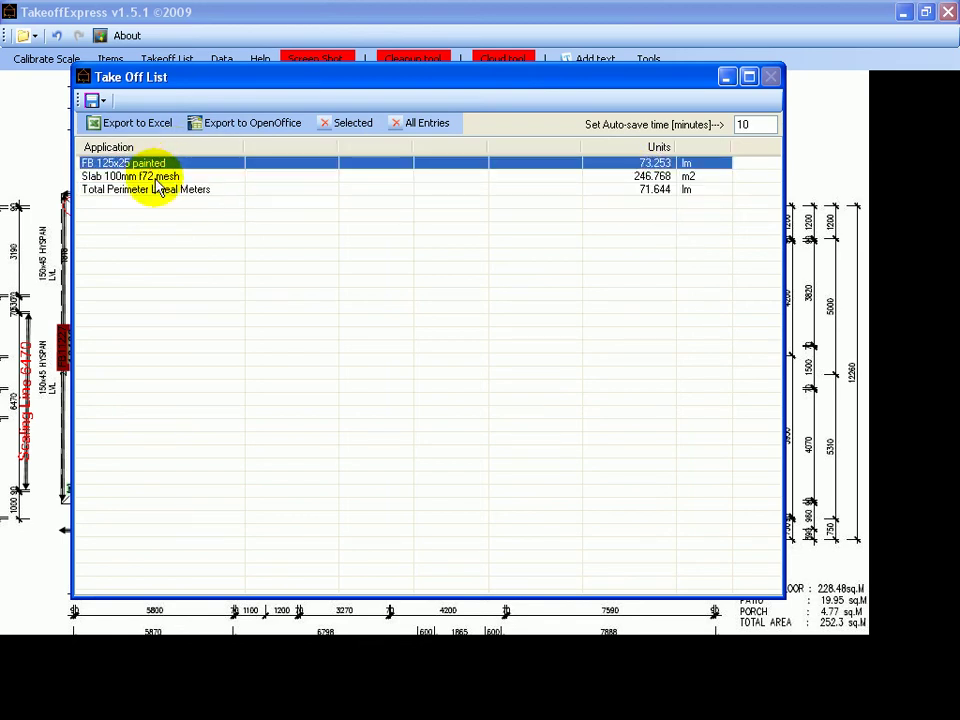
click(424, 21)
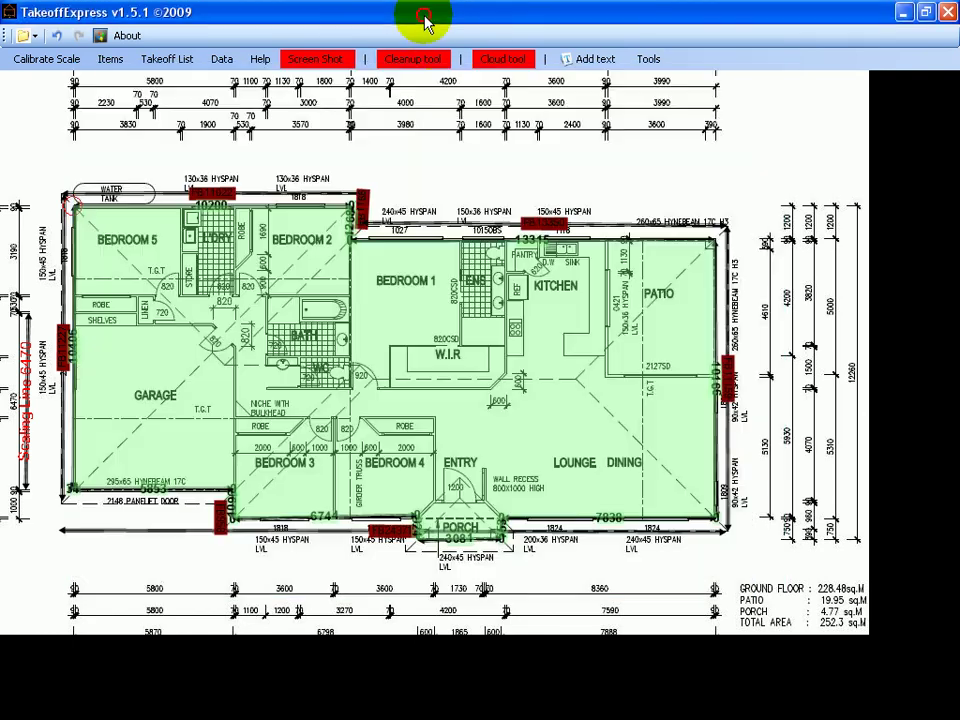
Create a new Item Count named IntDoor
click(110, 60)
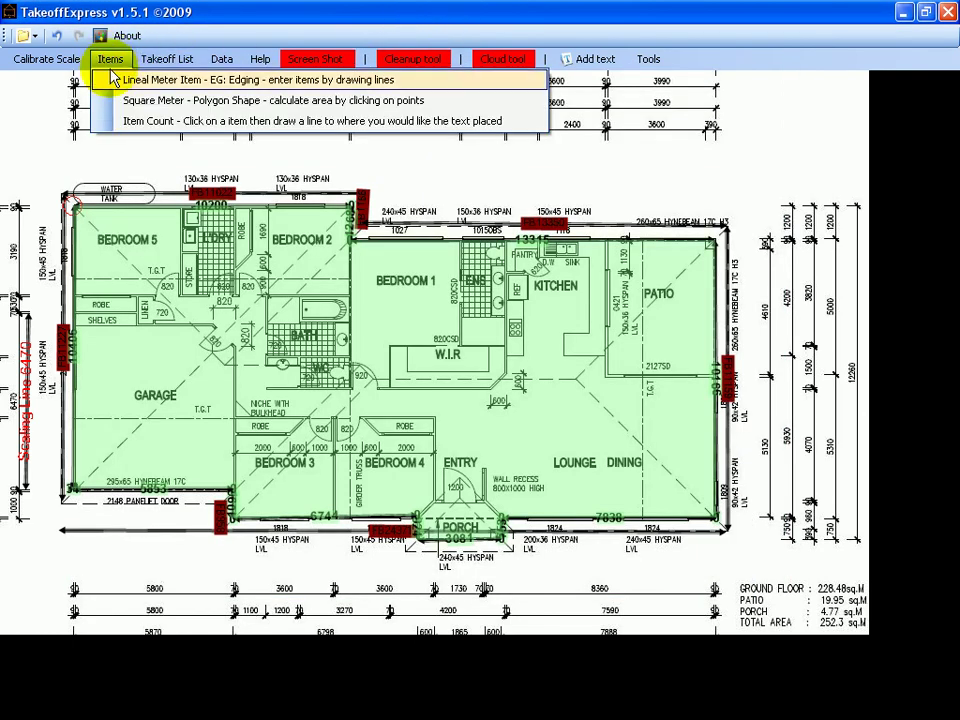
click(170, 130)
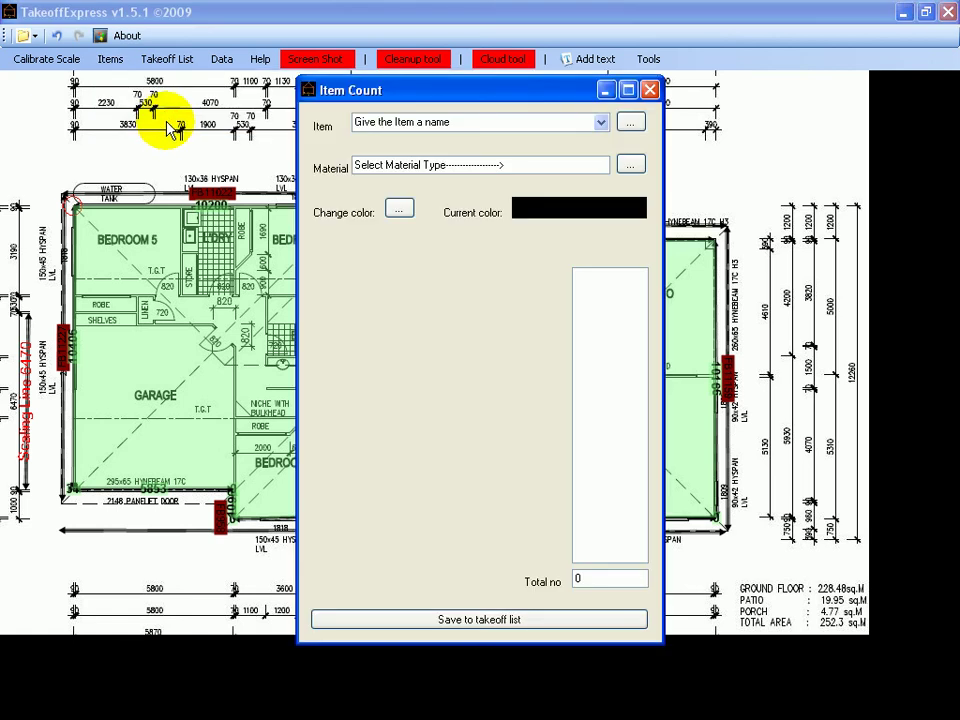
click(421, 122)
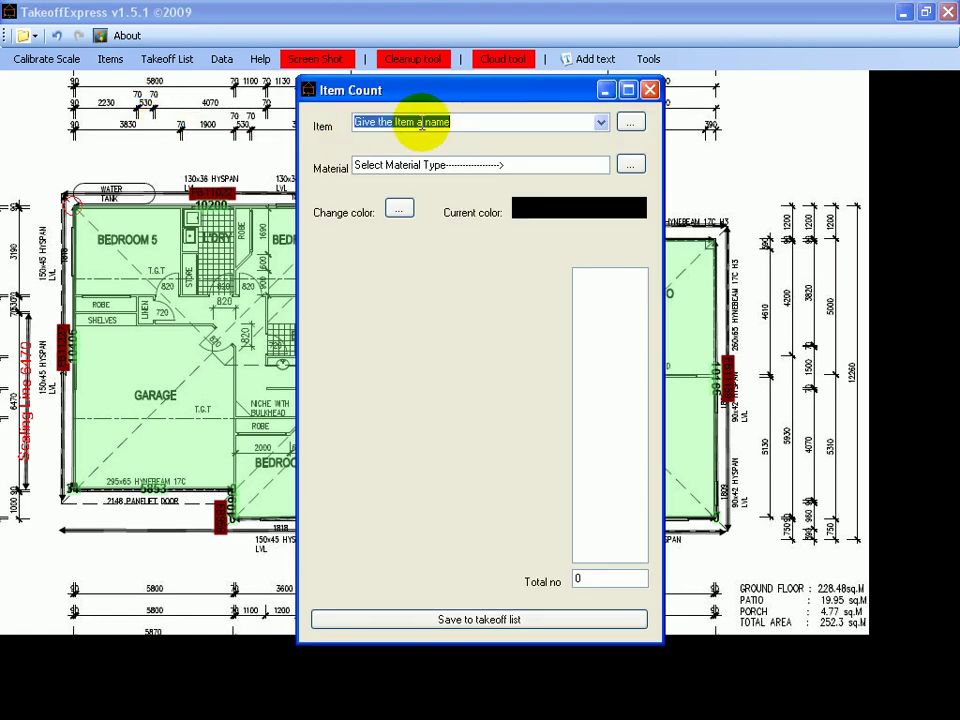
text(IntDoor)
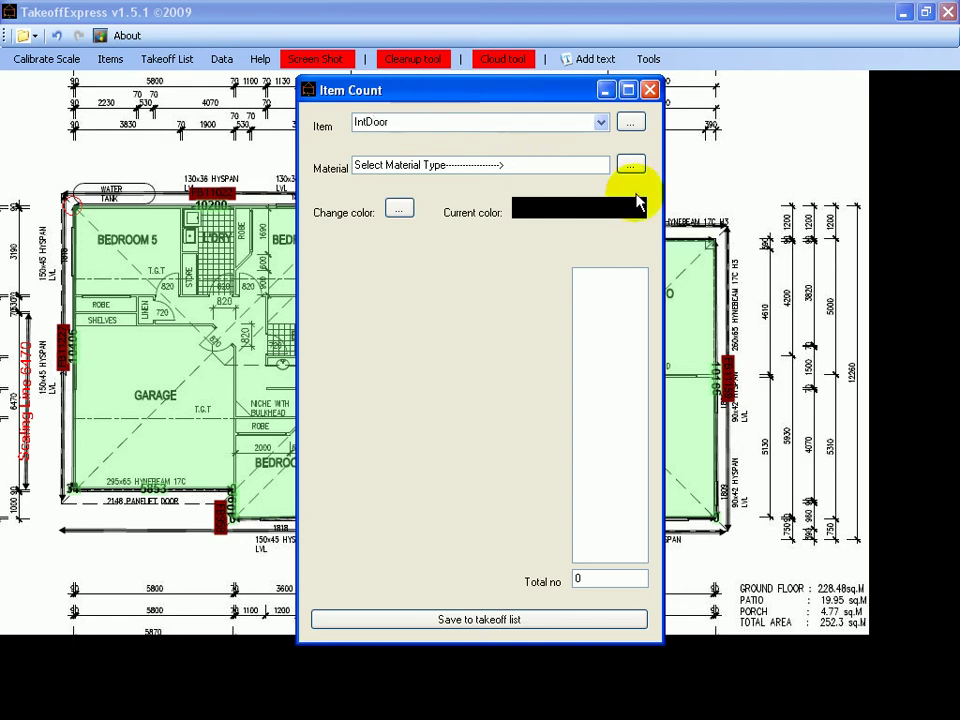
Assign material Doors > Internal > 820 int to the IntDoor count
click(630, 165)
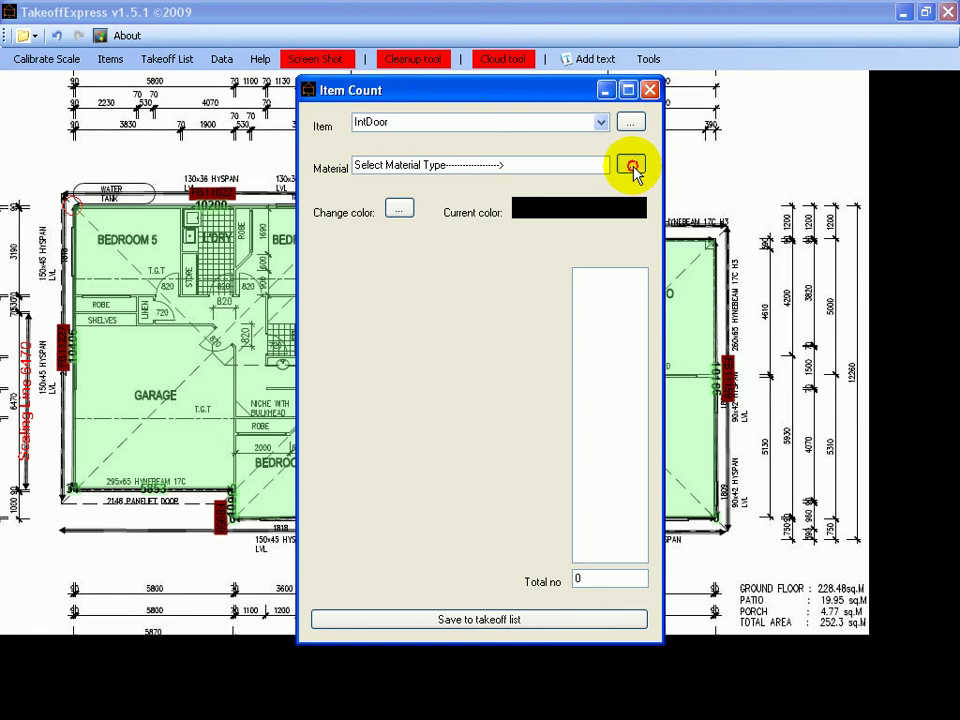
drag(350, 95, 464, 444)
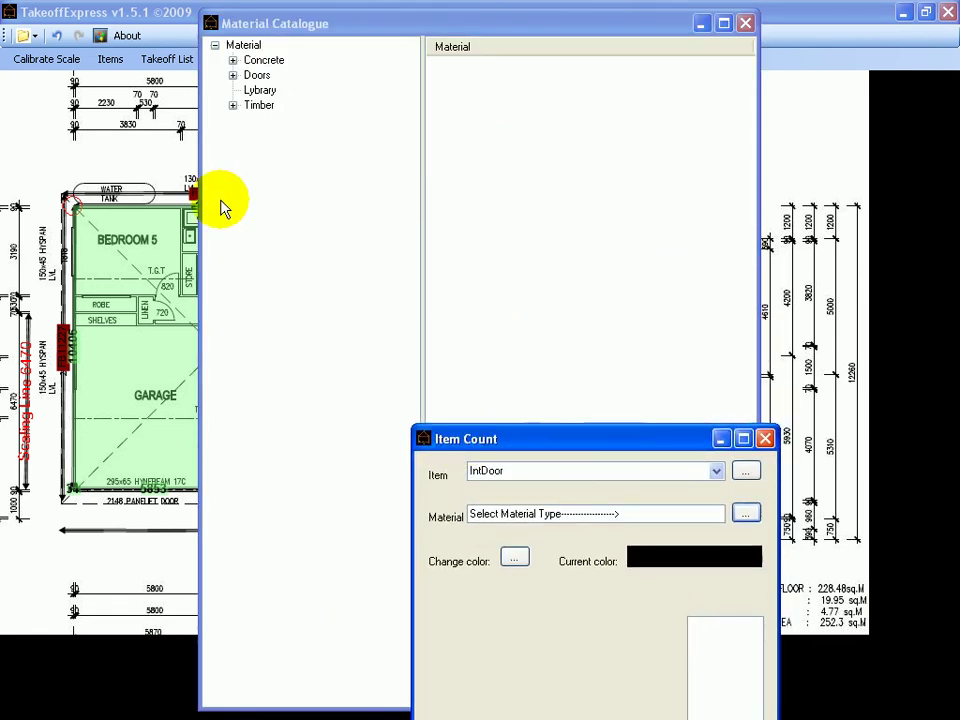
click(233, 75)
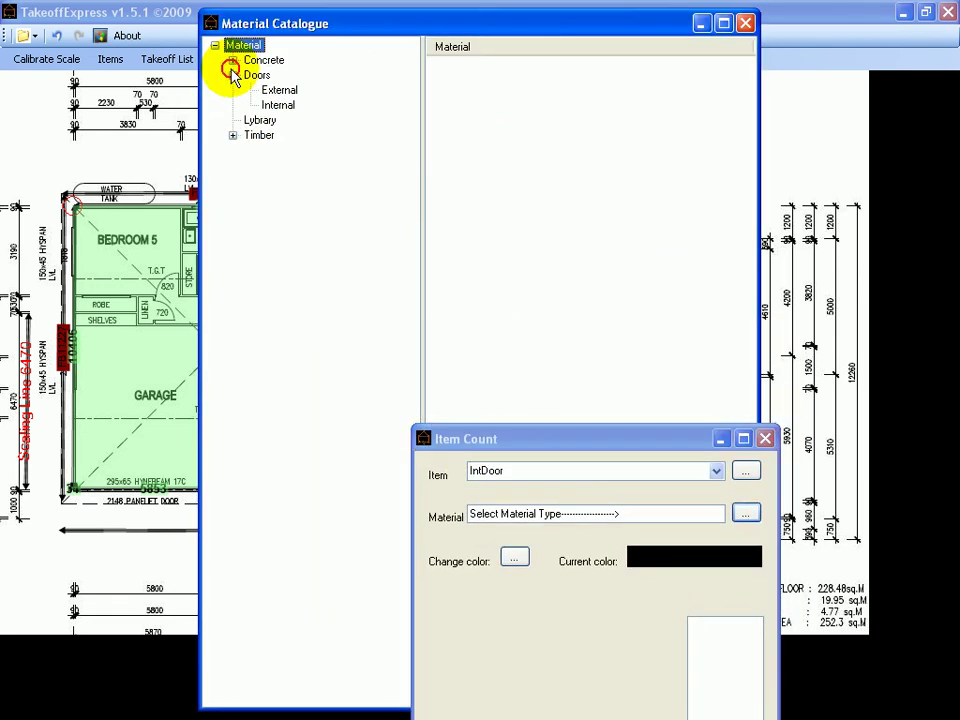
click(274, 106)
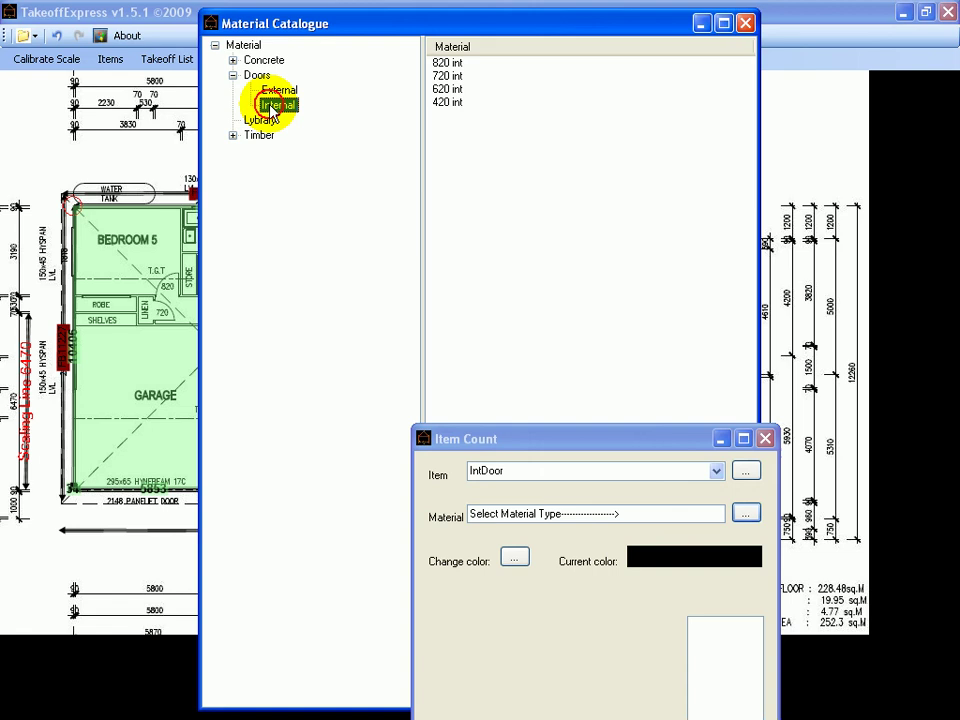
double_click(447, 63)
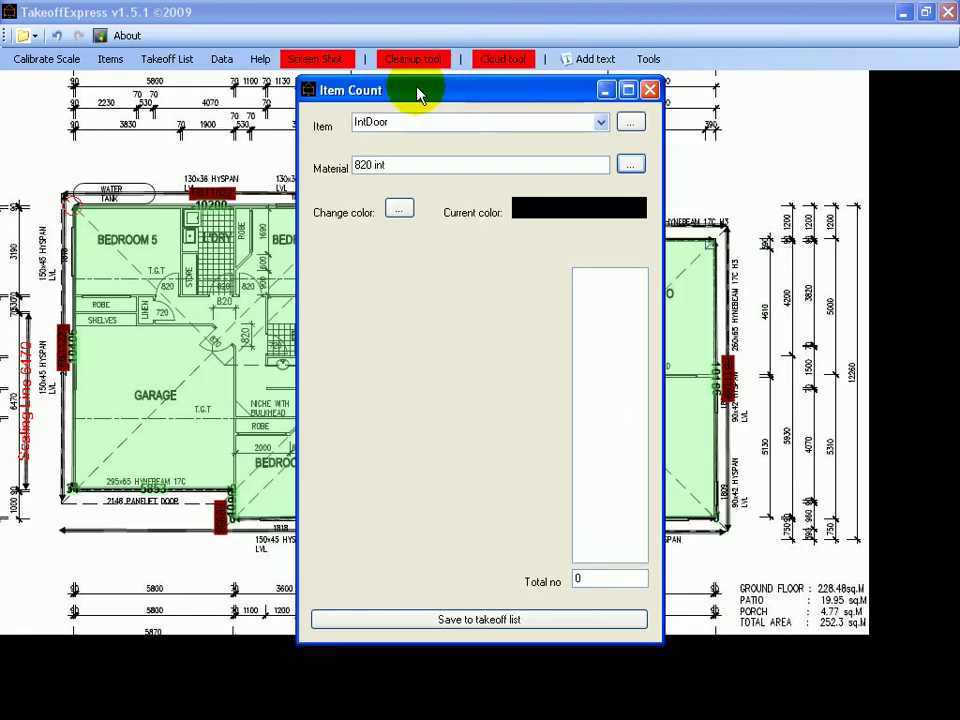
Label the interior doors near Bedroom 2, Bedroom 5 and the garage hallway as IntDoor
drag(418, 94, 898, 140)
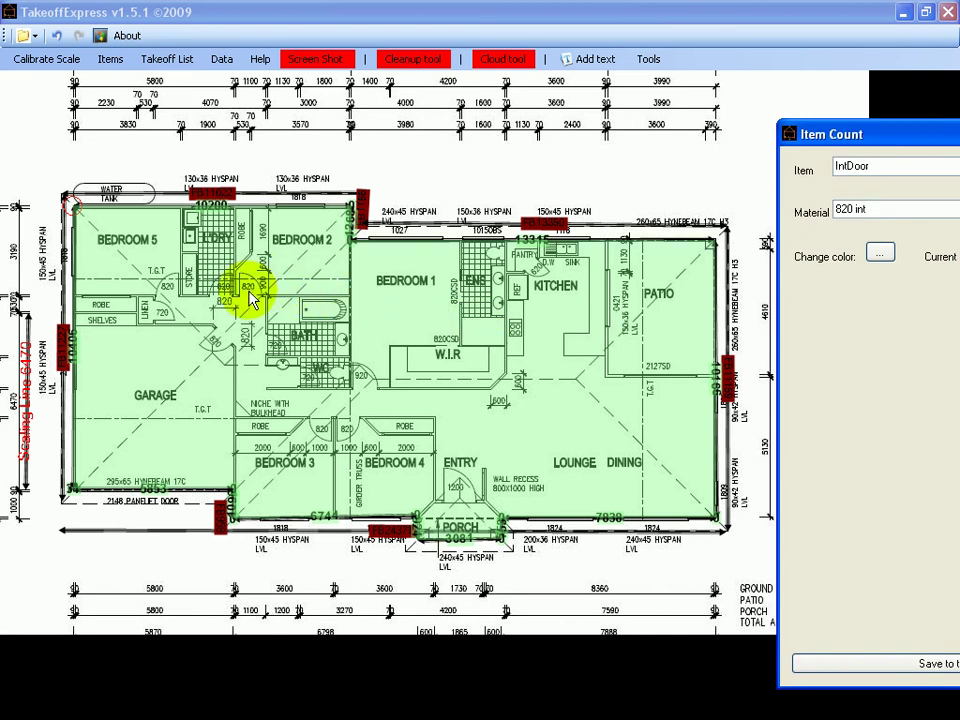
click(248, 288)
click(283, 150)
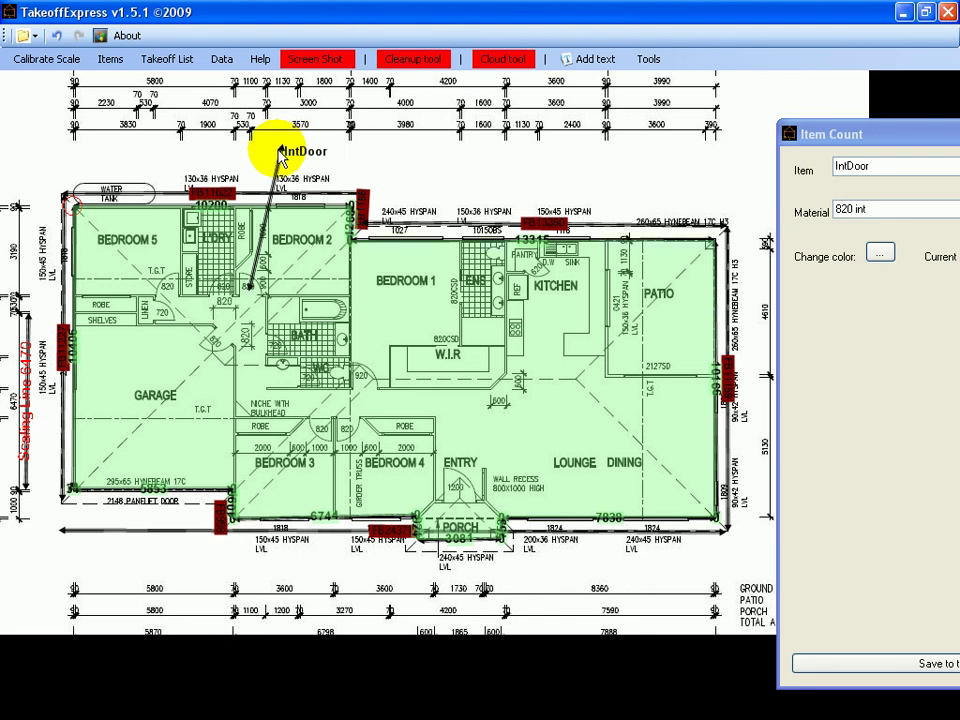
click(162, 288)
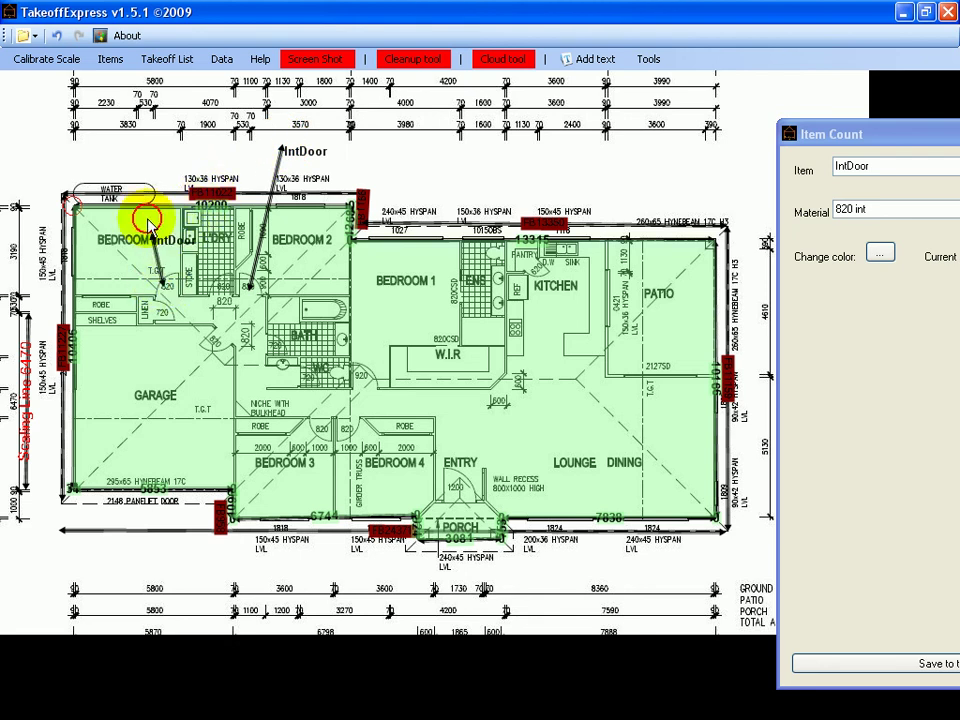
click(100, 145)
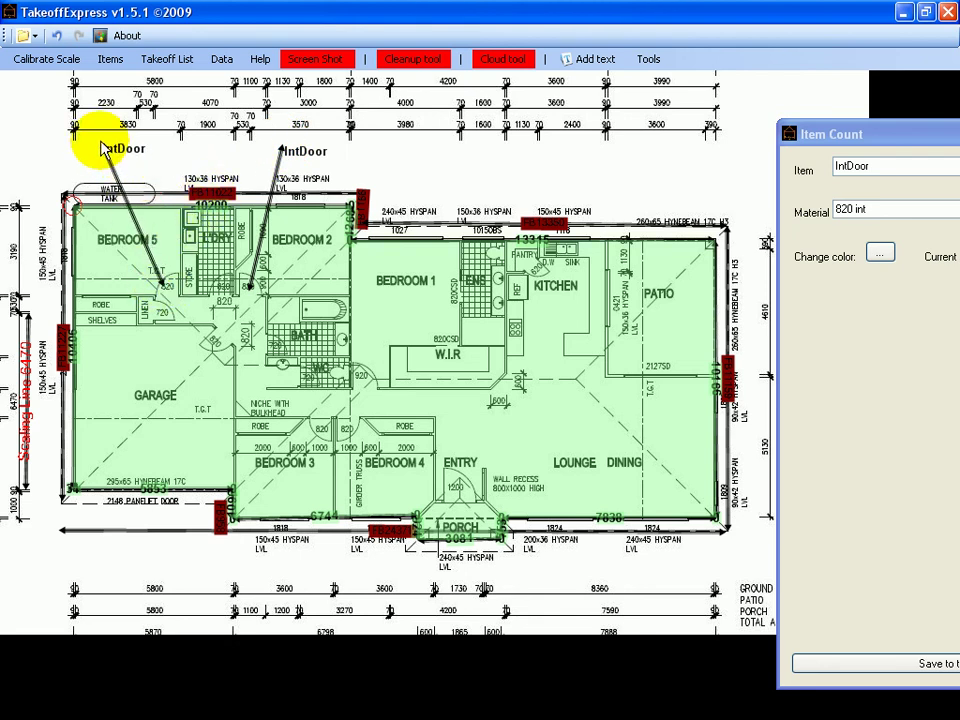
click(218, 339)
click(127, 381)
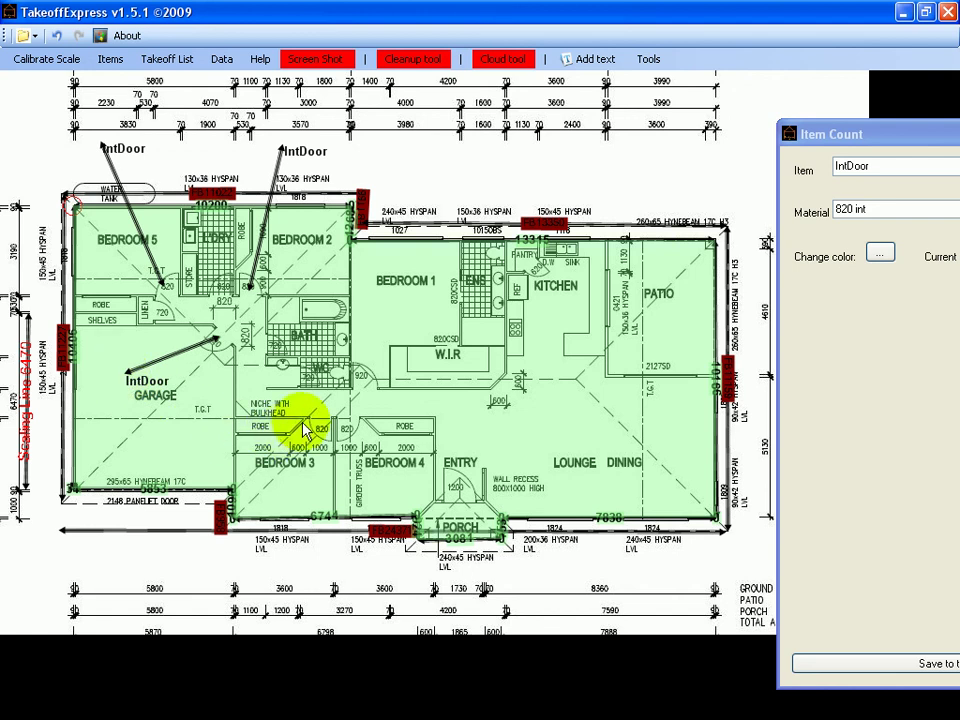
Label the Bedroom 3, Bedroom 4 and laundry doors as IntDoor, bringing the count to 6
click(316, 420)
click(270, 494)
click(344, 424)
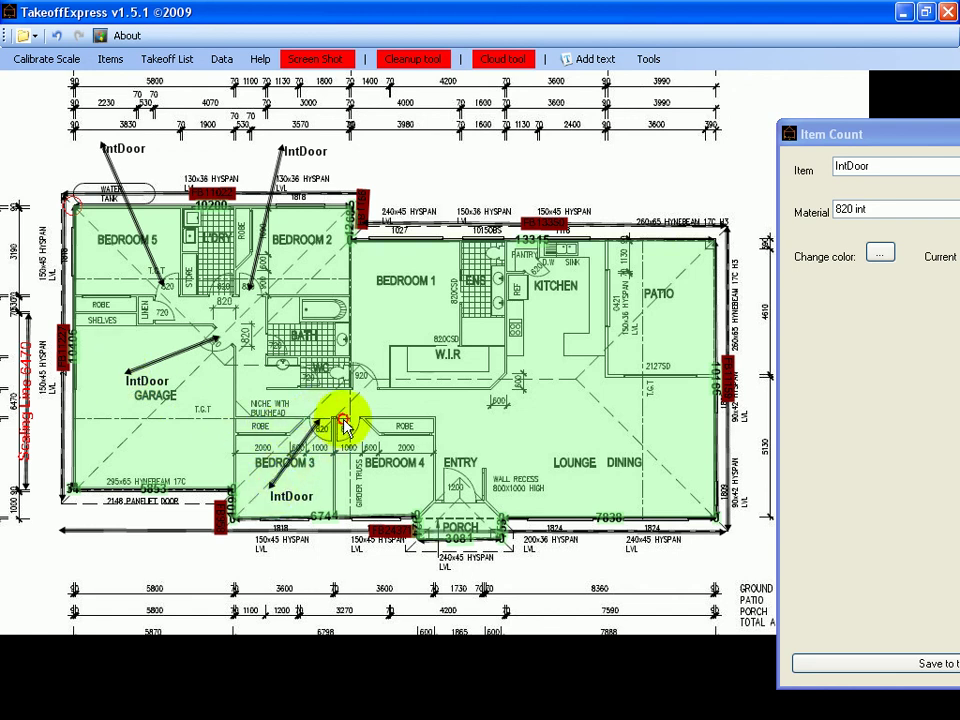
click(380, 484)
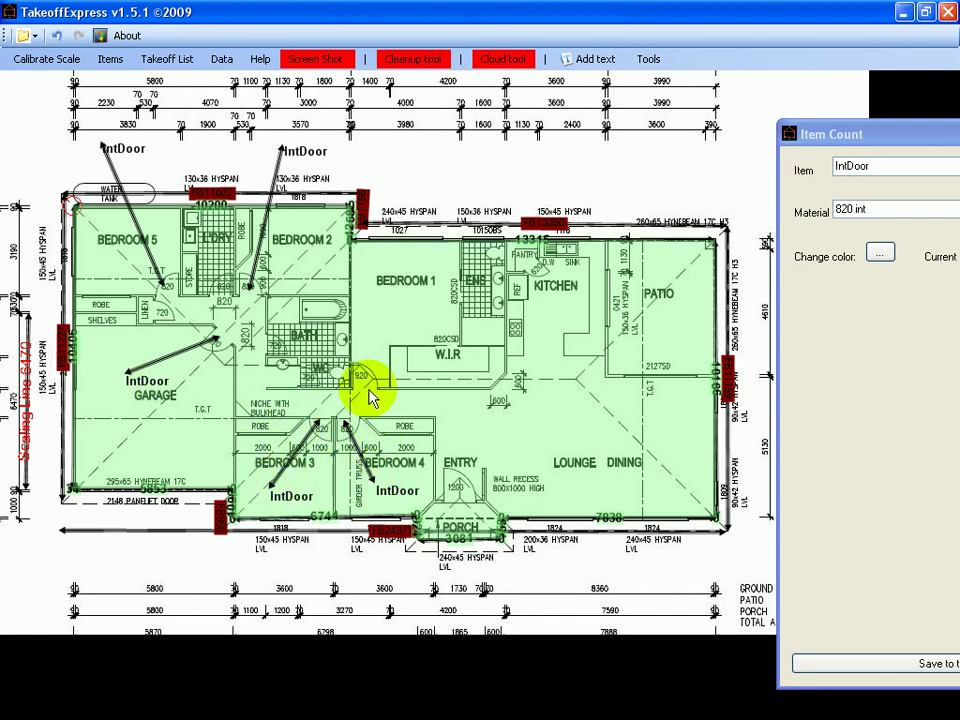
click(224, 300)
click(221, 154)
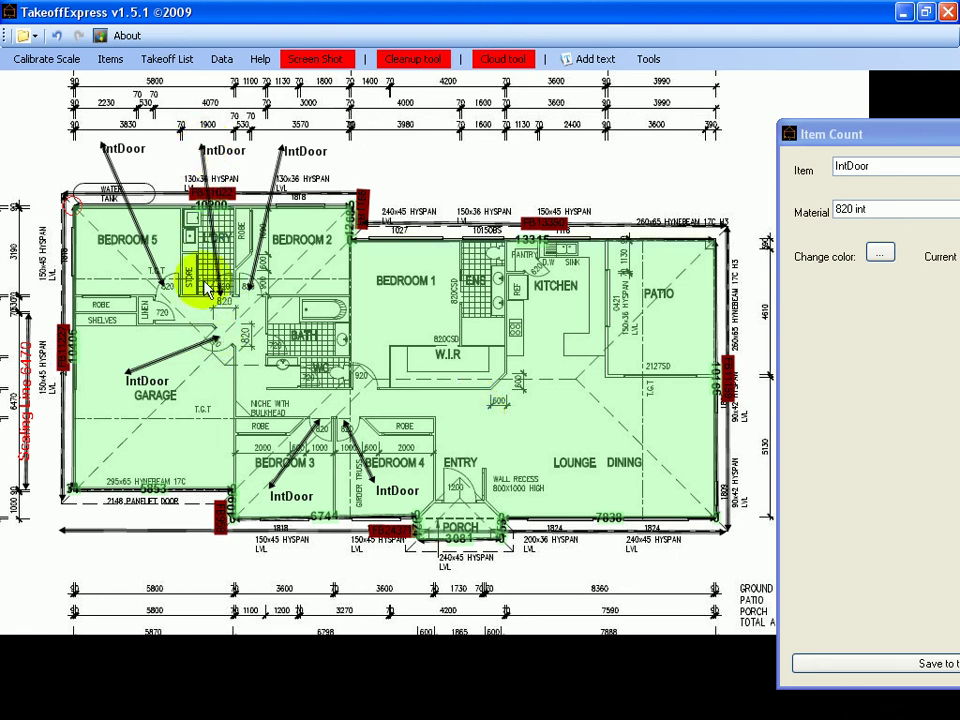
drag(879, 139, 602, 86)
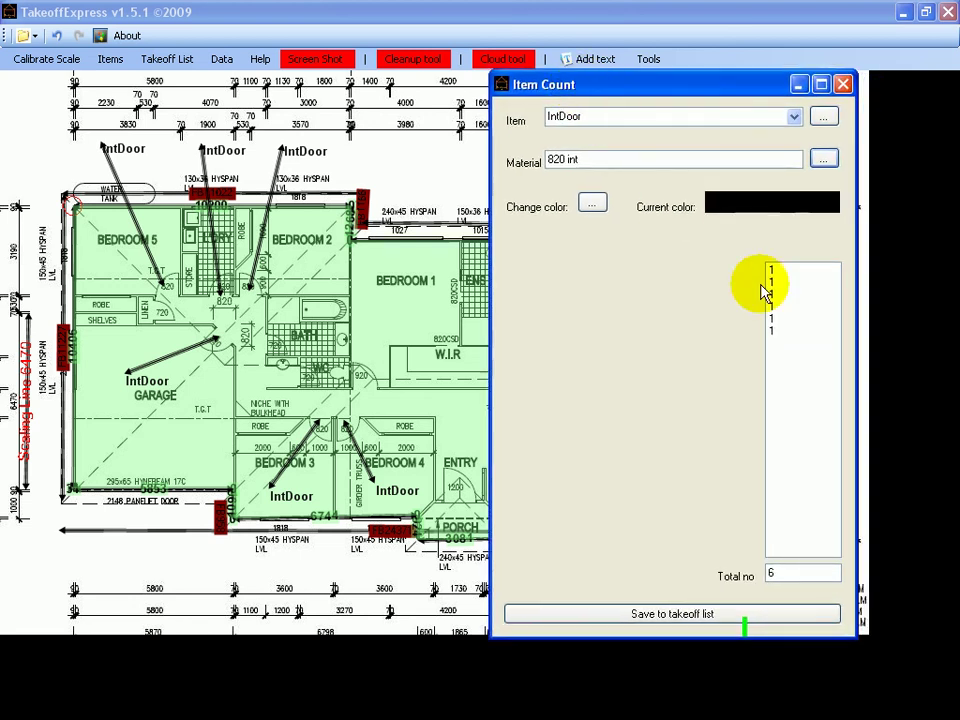
Save the 6 IntDoor 820 int doors to the Take Off List and check the new entry
click(678, 614)
click(166, 59)
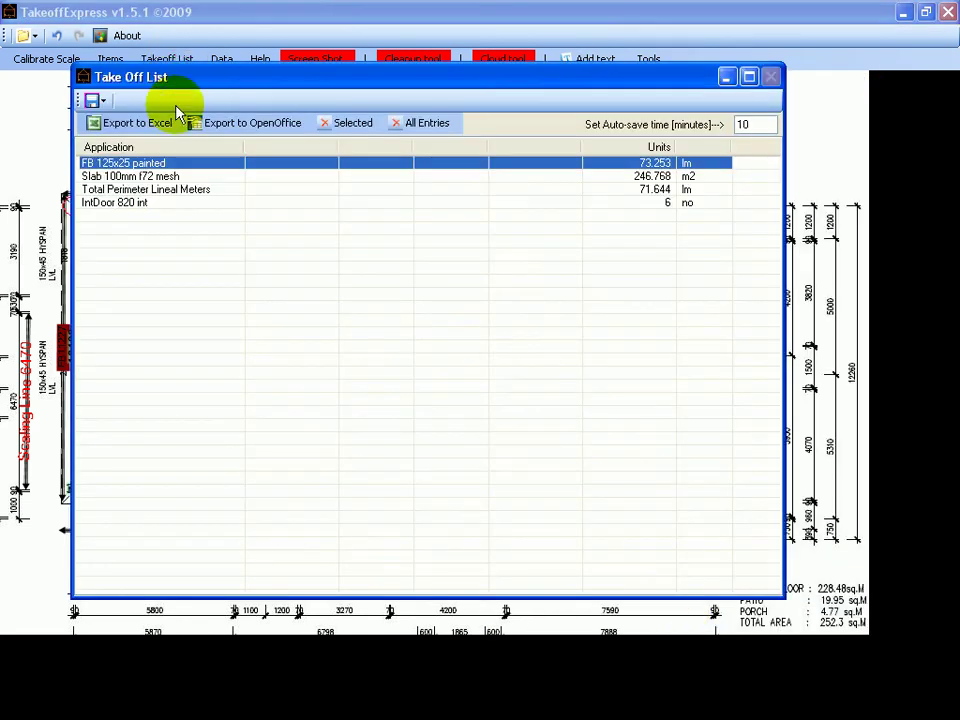
click(100, 204)
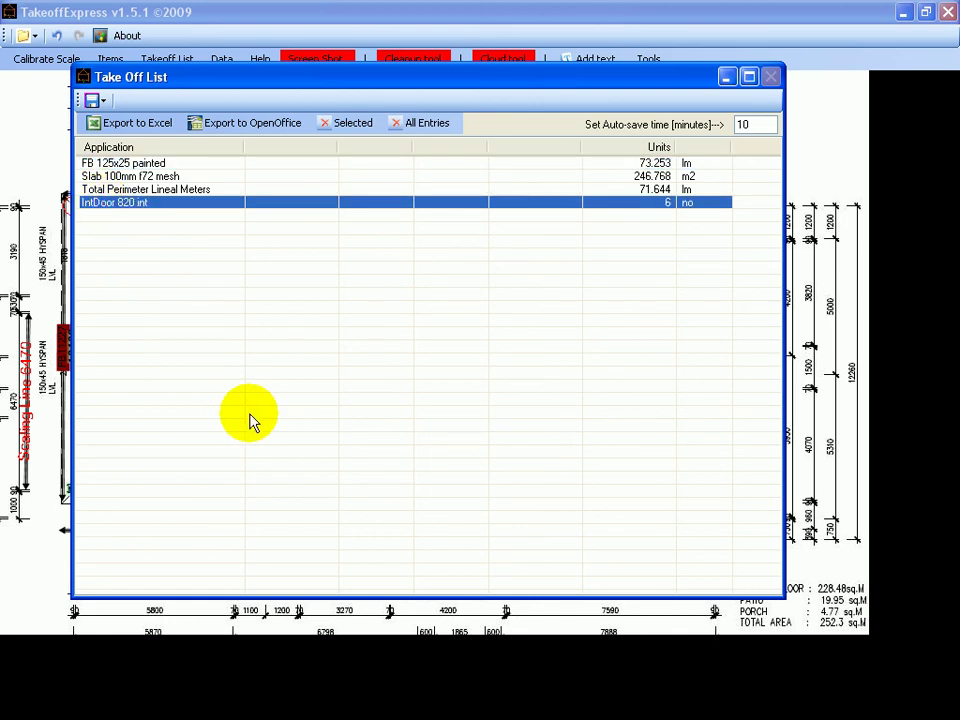